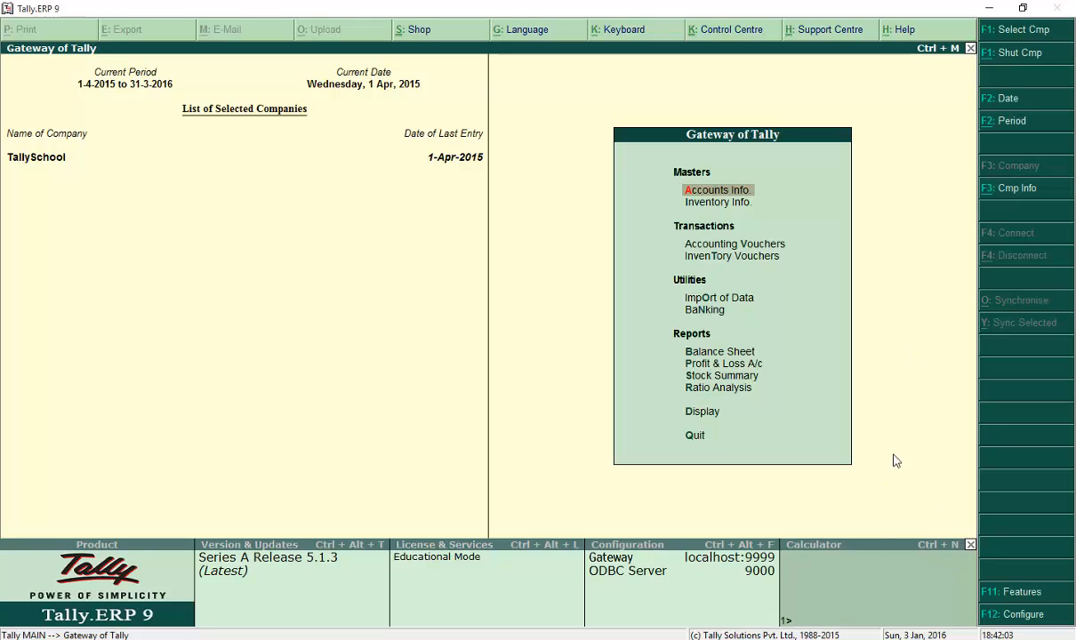
Step: Enable debit/credit notes in the company's accounting features, with invoice mode for both credit notes and debit notes, and save
key("F11")
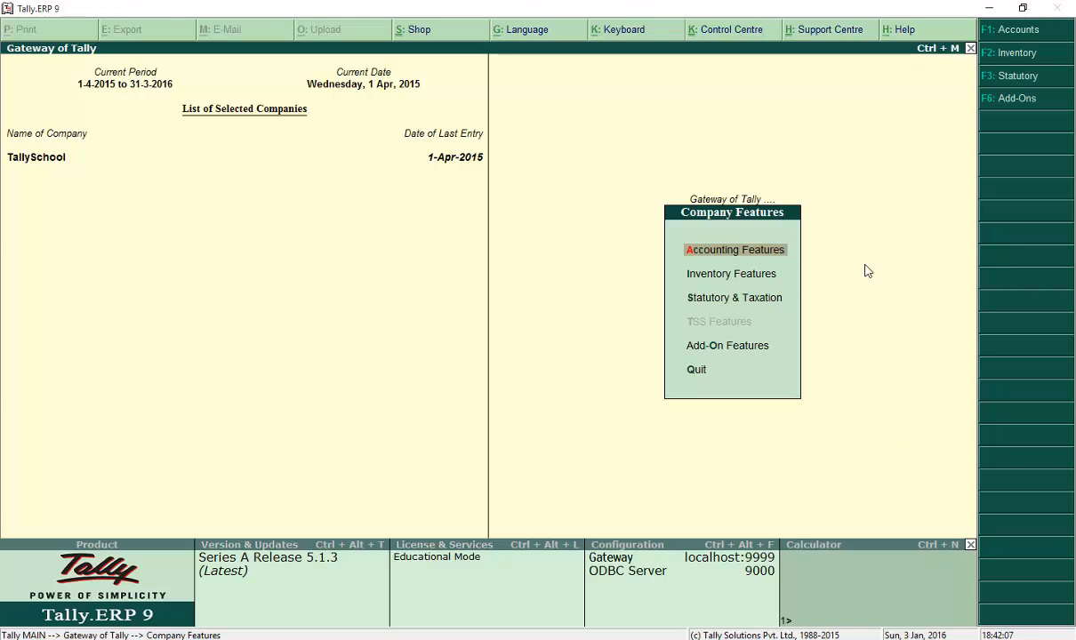
key("Return")
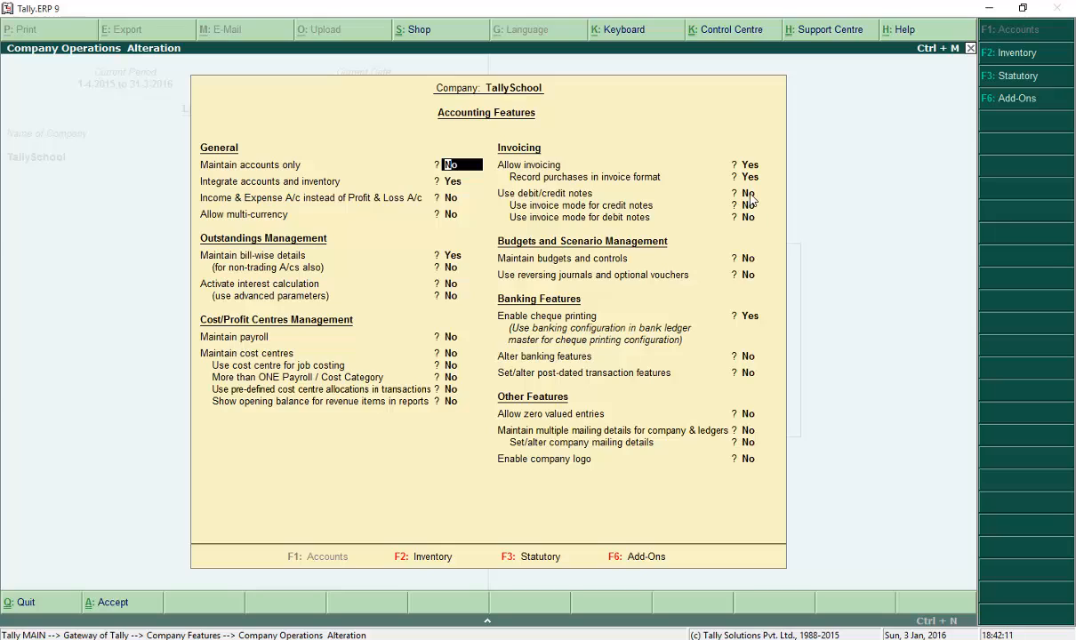
left_click(713, 190)
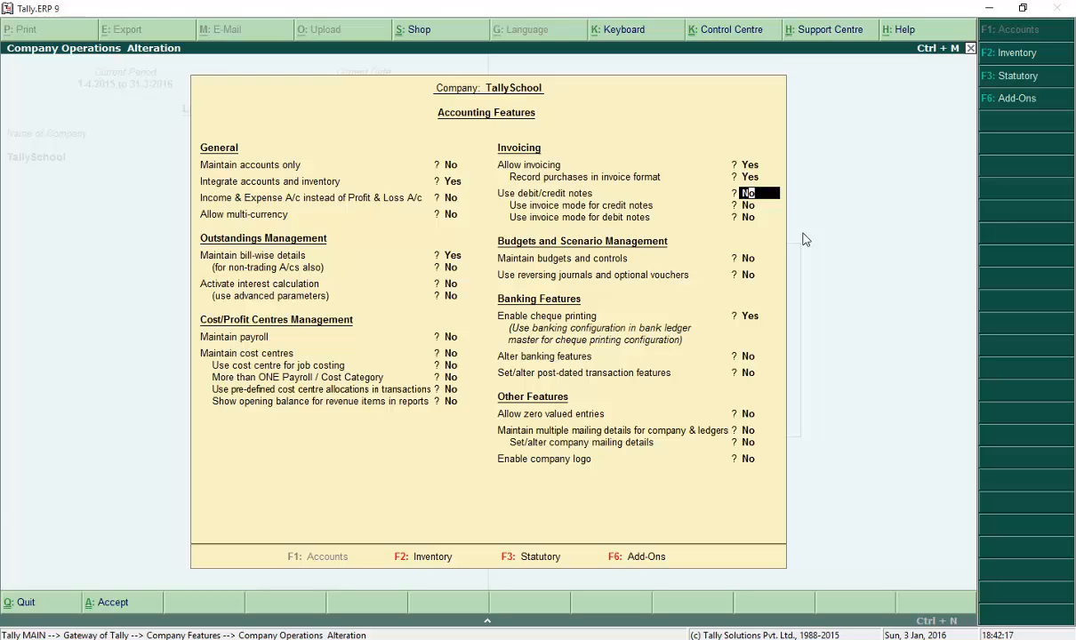
type("y")
key("Return")
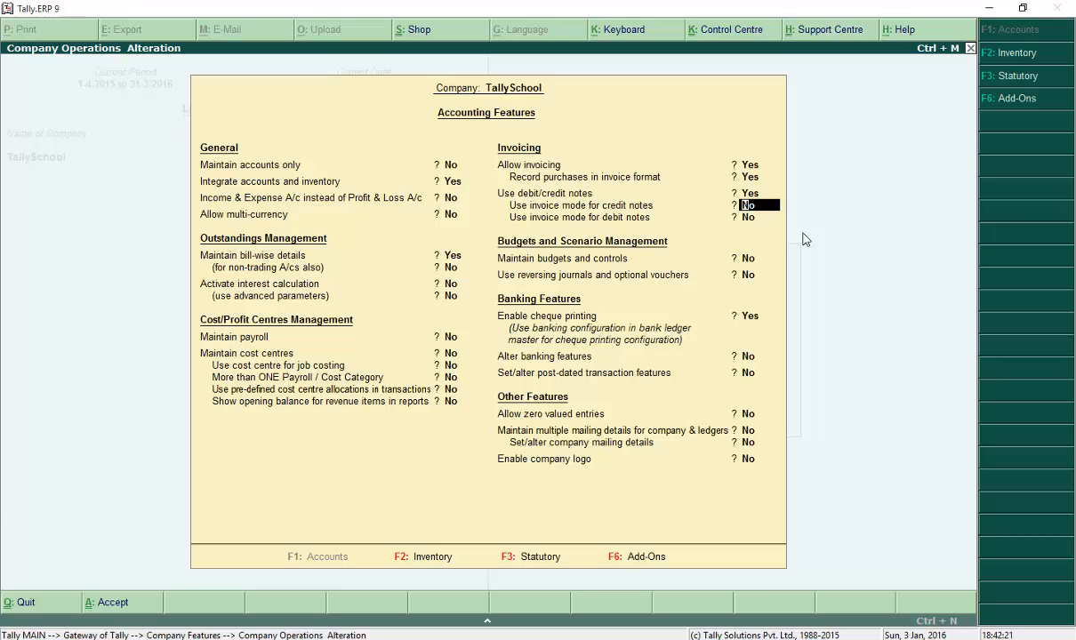
type("y")
key("Return")
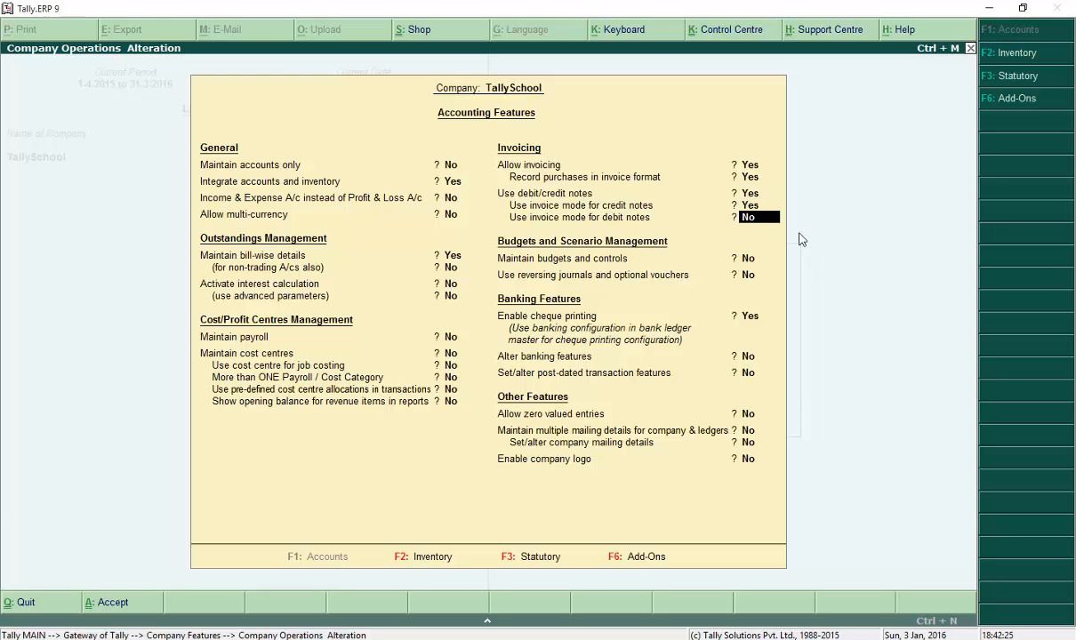
type("y")
key("Return")
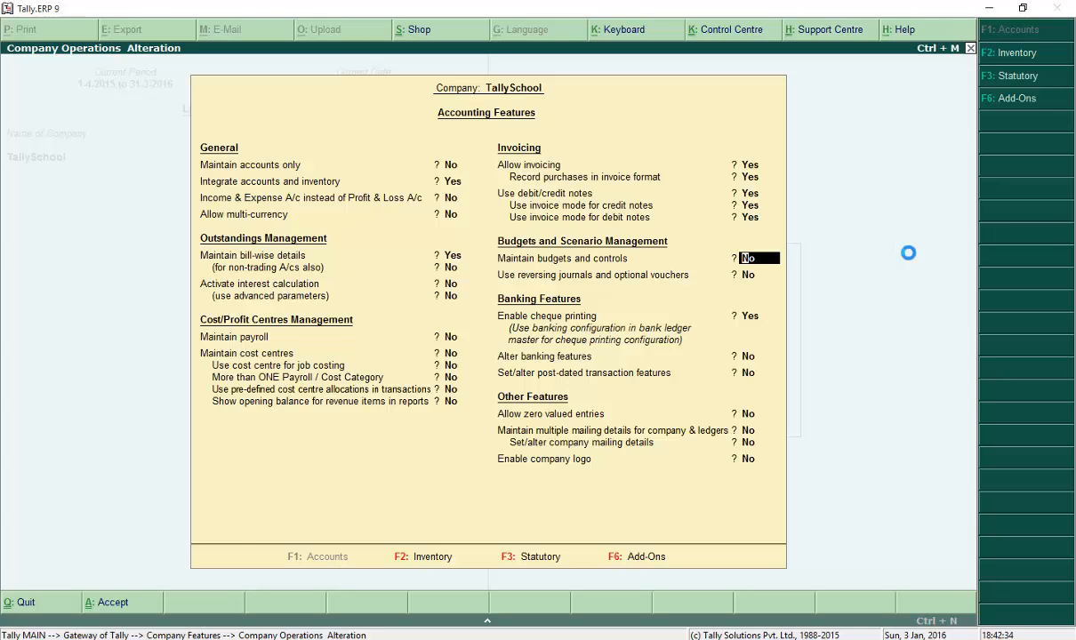
key("ctrl+a")
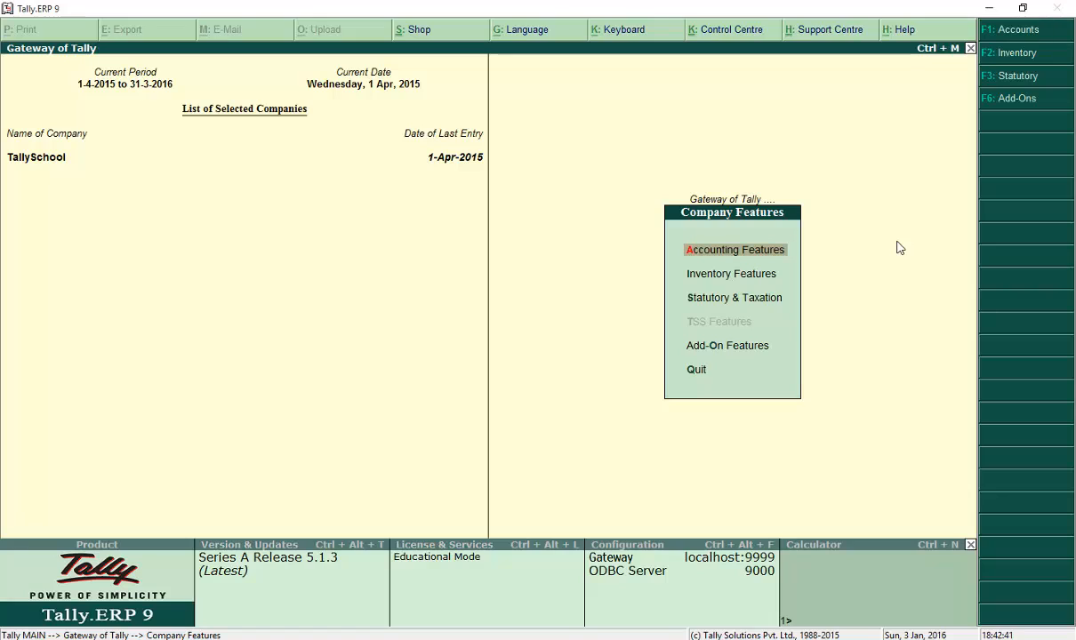
key("Escape")
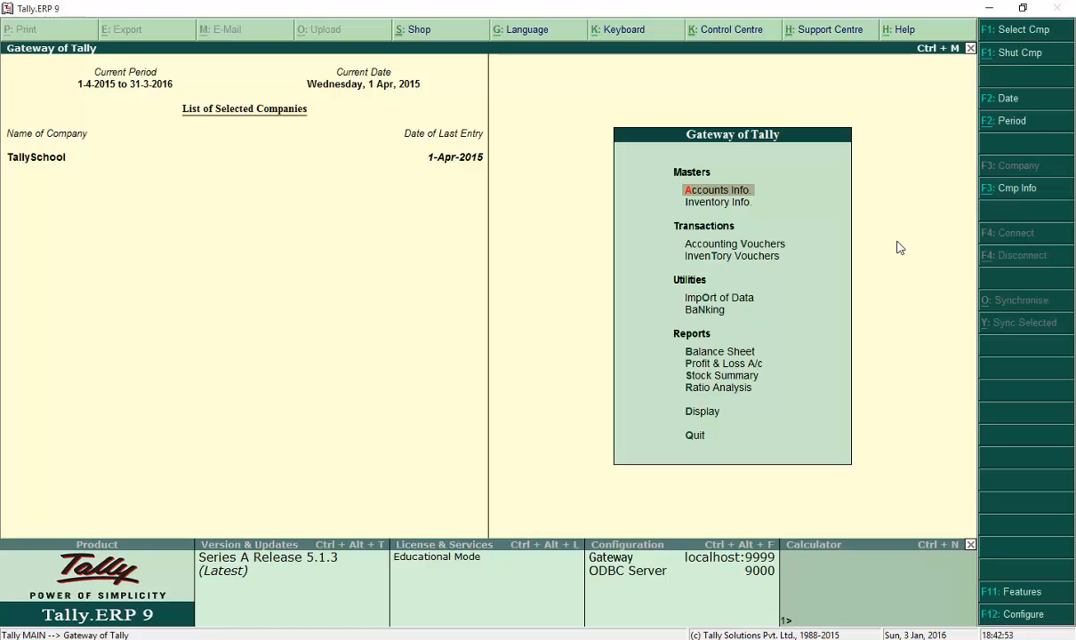
Step: View the Profit & Loss account in detailed format to examine the breakdown of the sales accounts
key("Down")
key("Down")
key("Down")
key("Down")
key("Down")
key("Down")
key("Down")
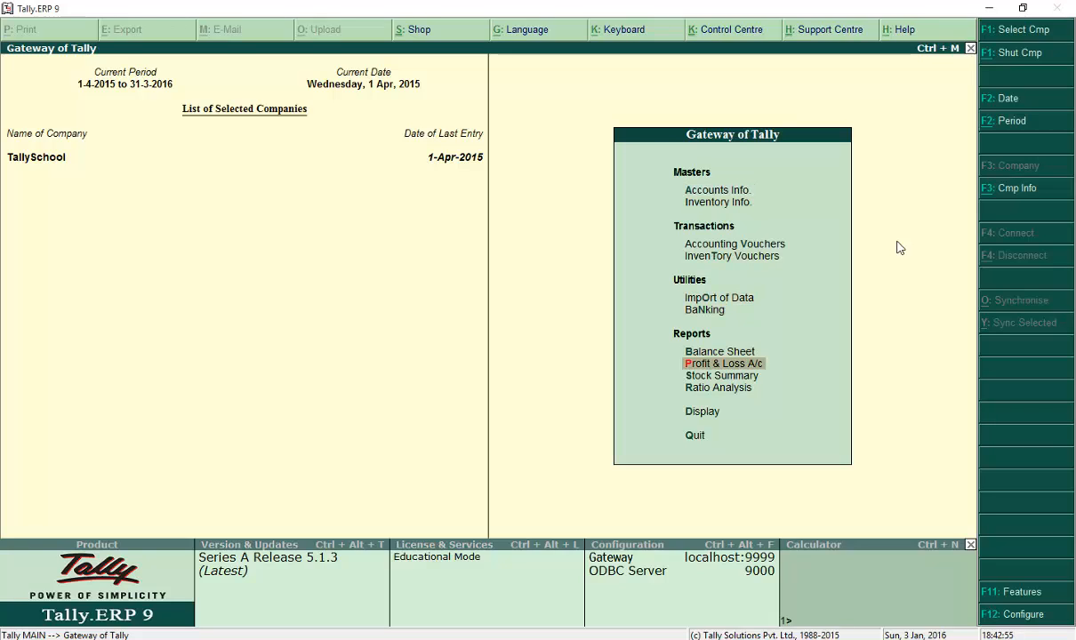
key("Return")
key("Right")
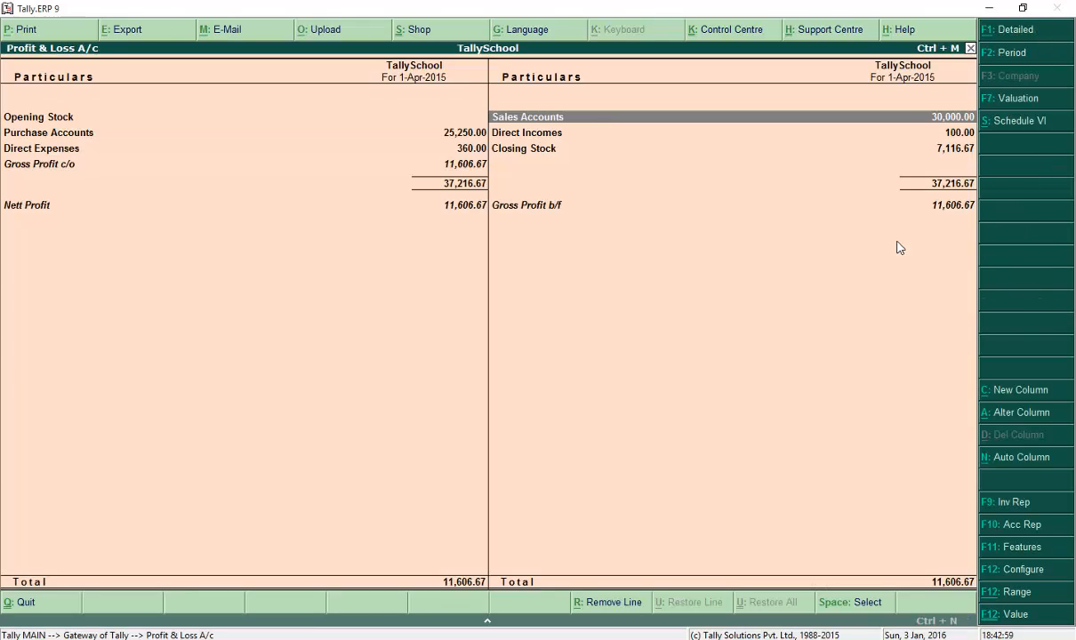
key("alt+F1")
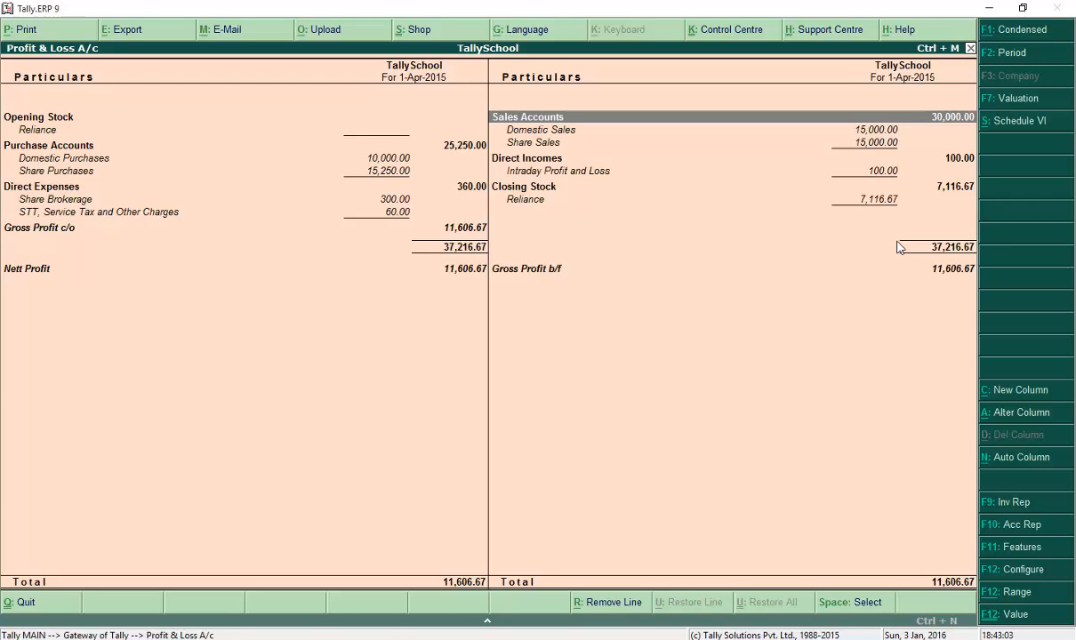
Step: Drill down from Domestic Sales to its April ledger vouchers, and return to the Gateway of Tally
key("Down")
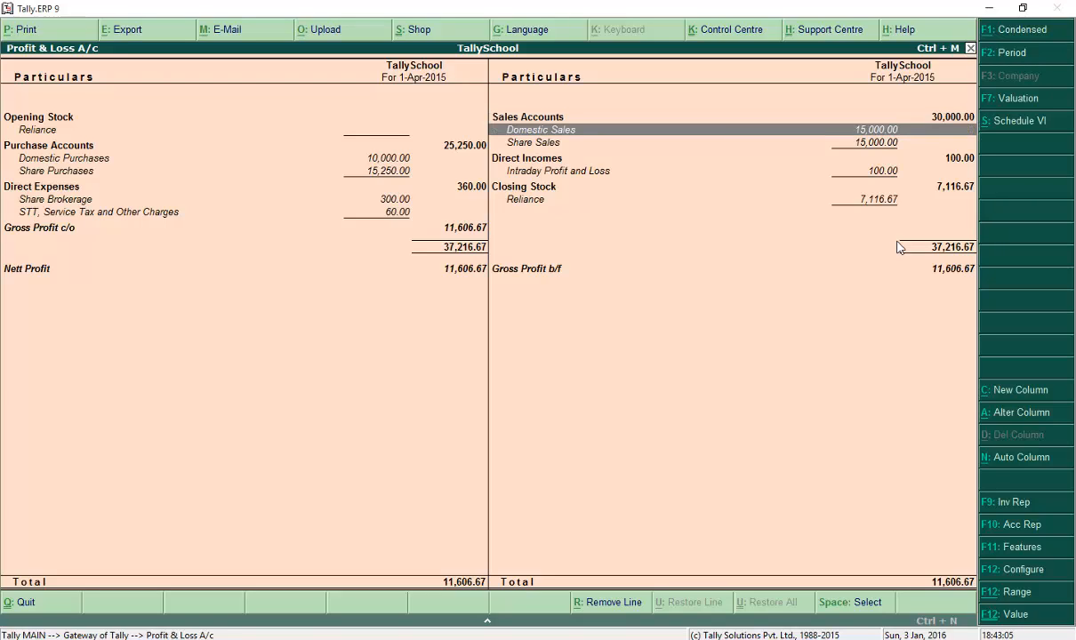
left_click(907, 252)
key("Return")
key("Return")
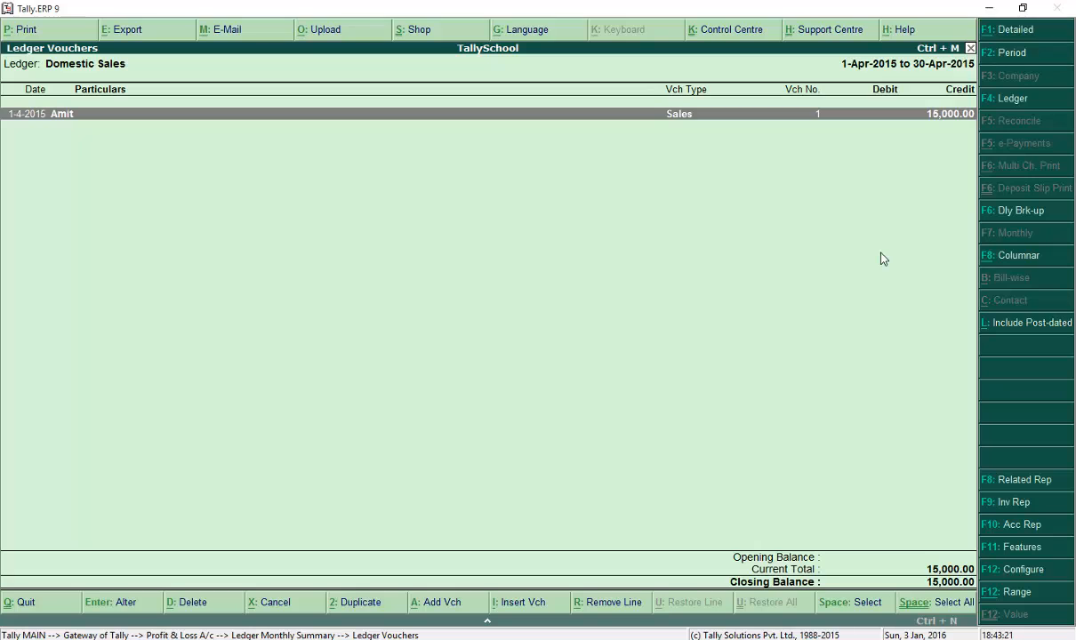
key("Escape")
key("Escape")
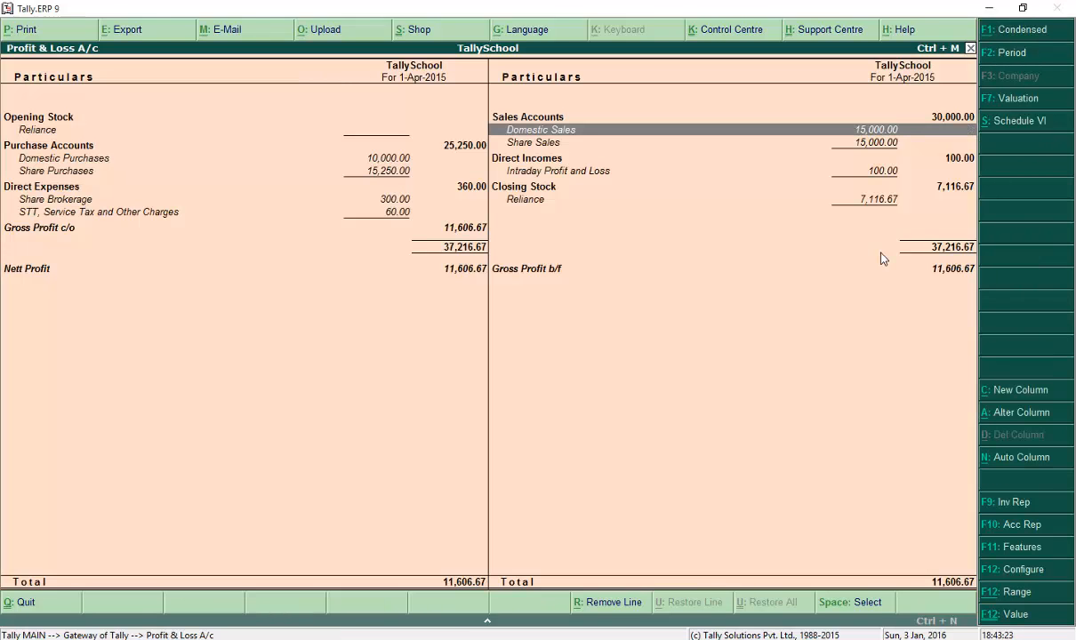
key("Escape")
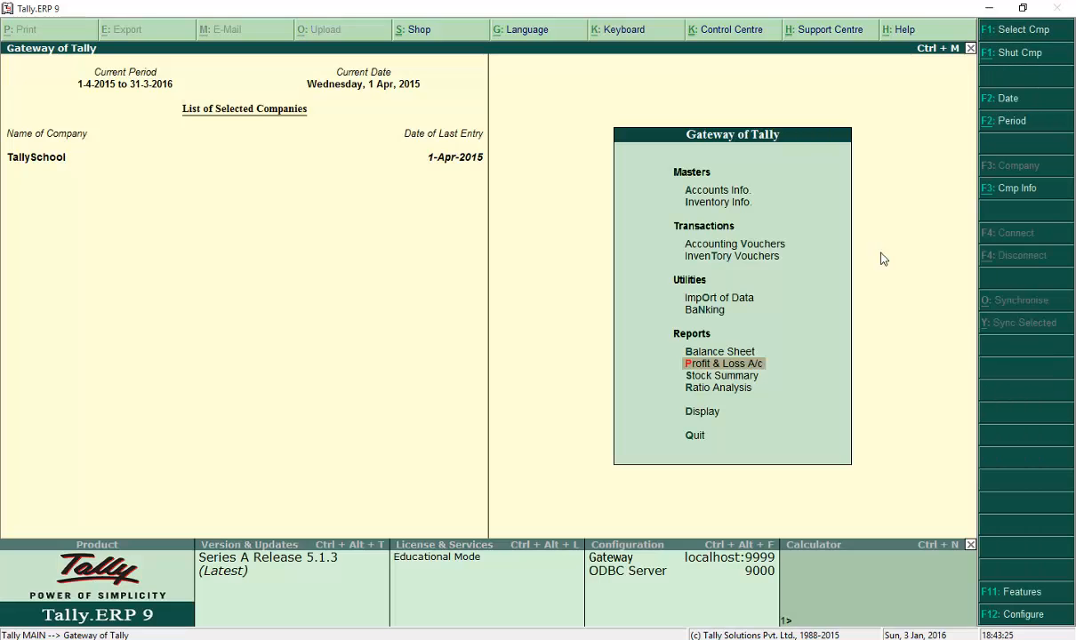
Step: Start a new credit note in Accounting Vouchers
key("Up")
key("Up")
key("Up")
key("Up")
key("Up")
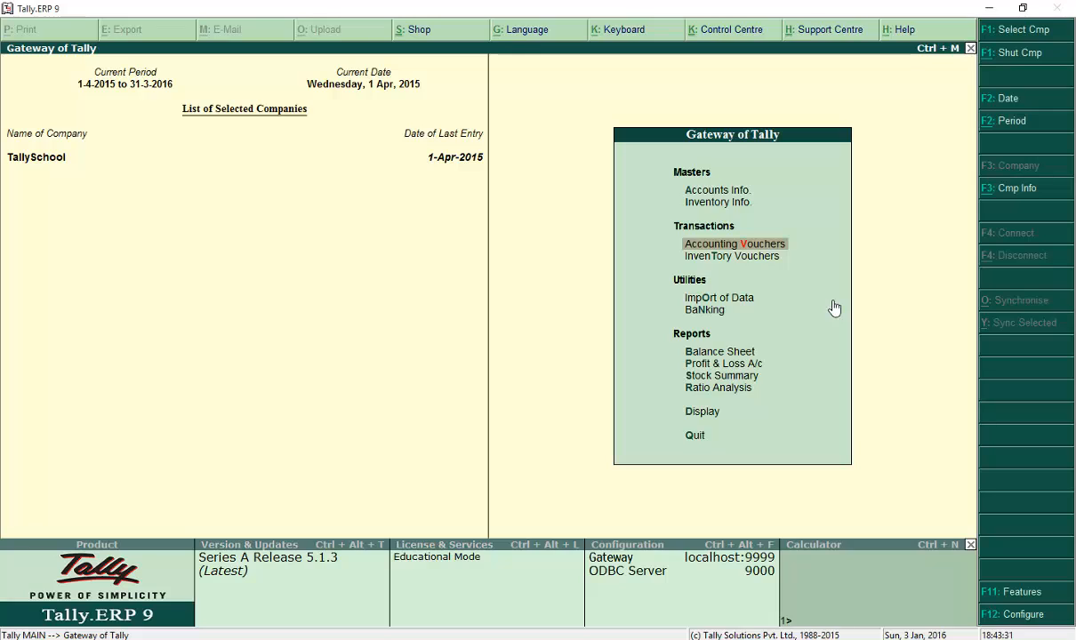
key("Return")
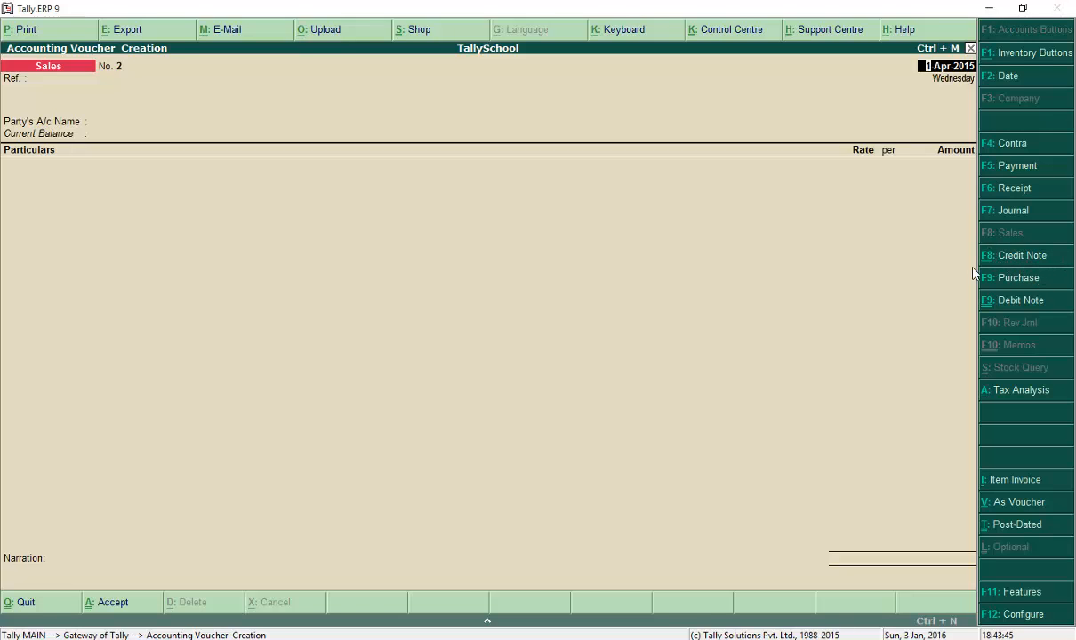
key("ctrl+F8")
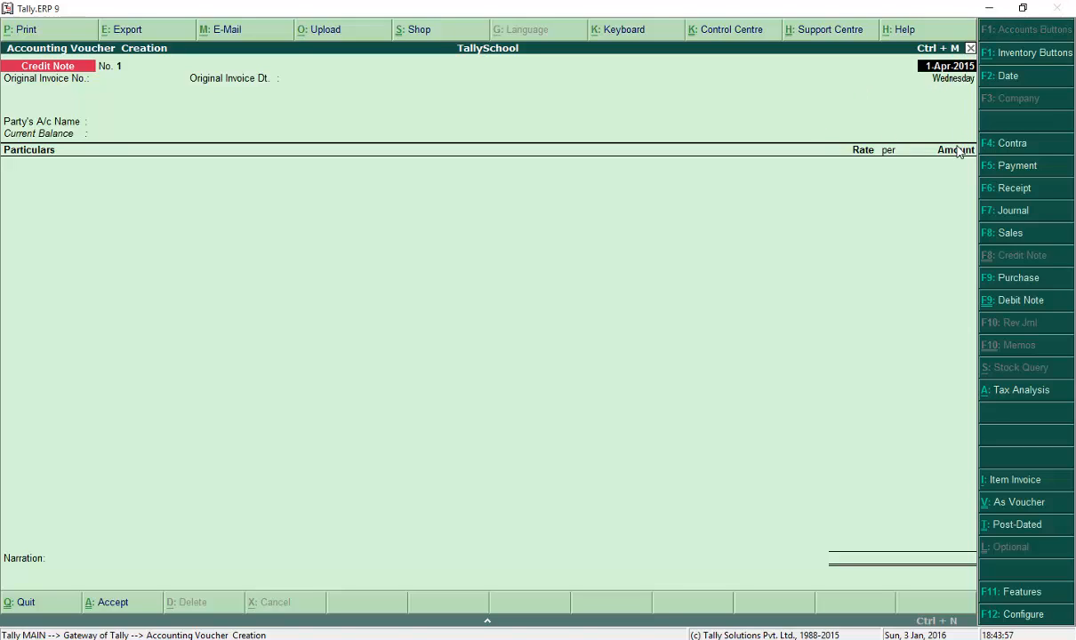
Step: Enter original invoice number 15 dated 1-Apr-2015, and select the returning customer's ledger as party with blank receipt and order details
key("Return")
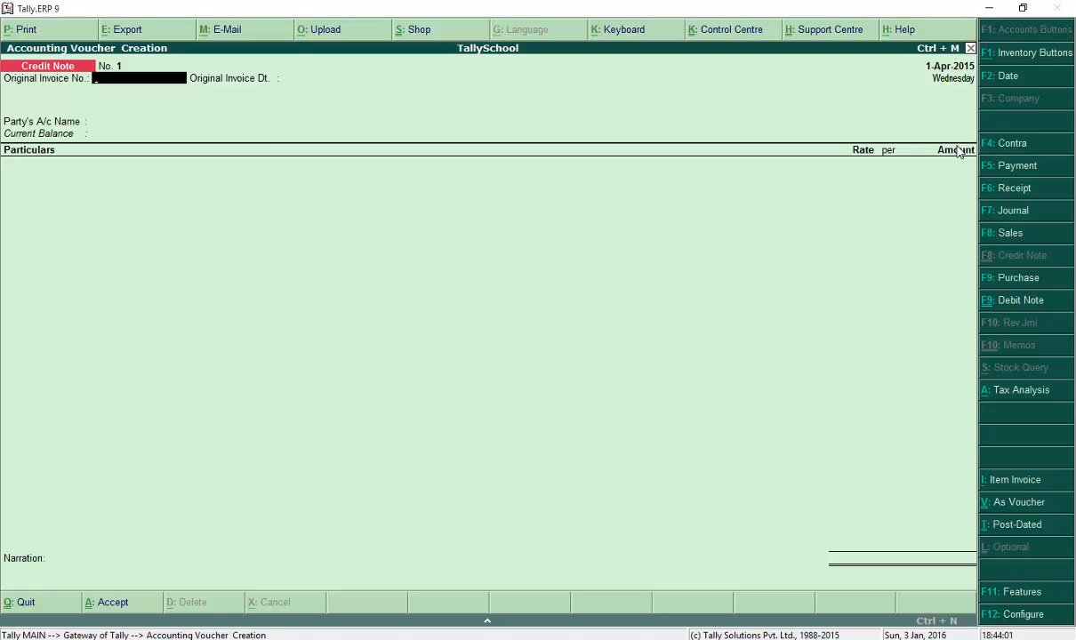
type("15")
key("Return")
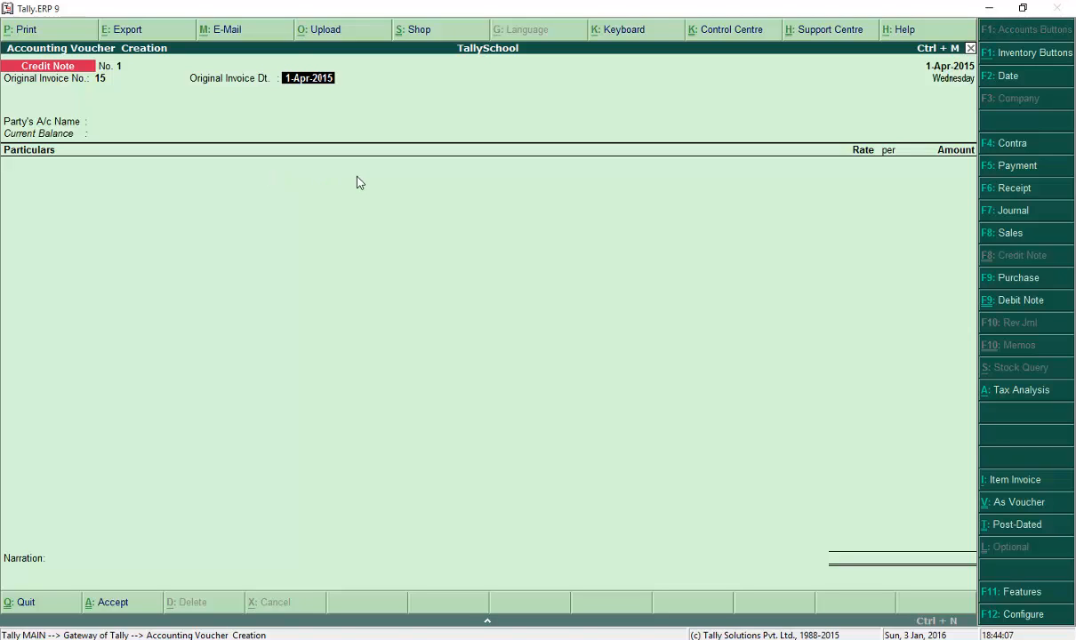
key("Return")
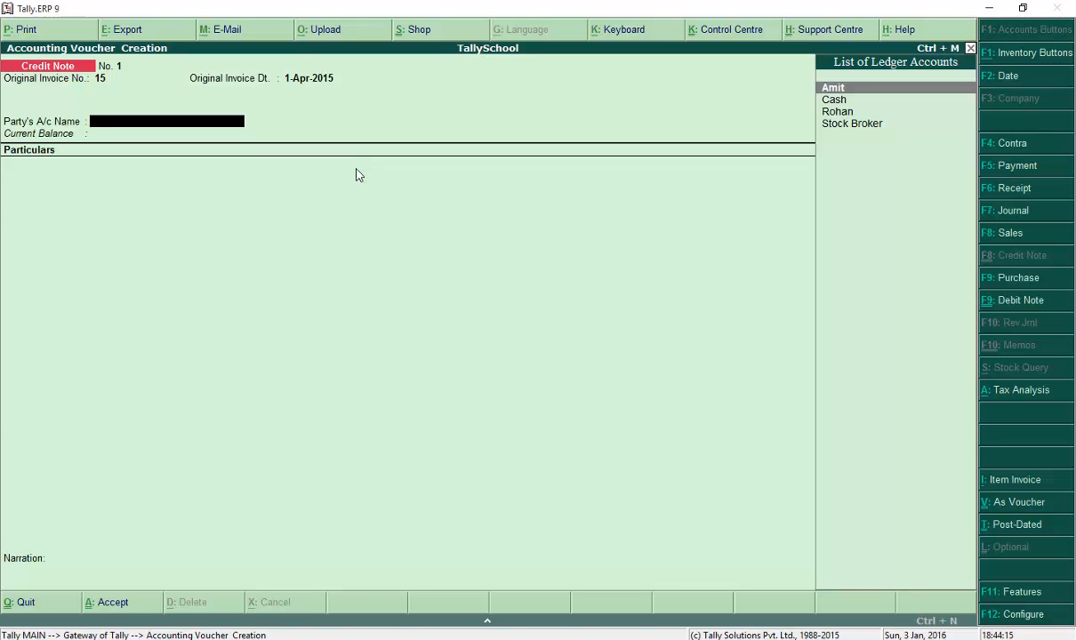
key("Return")
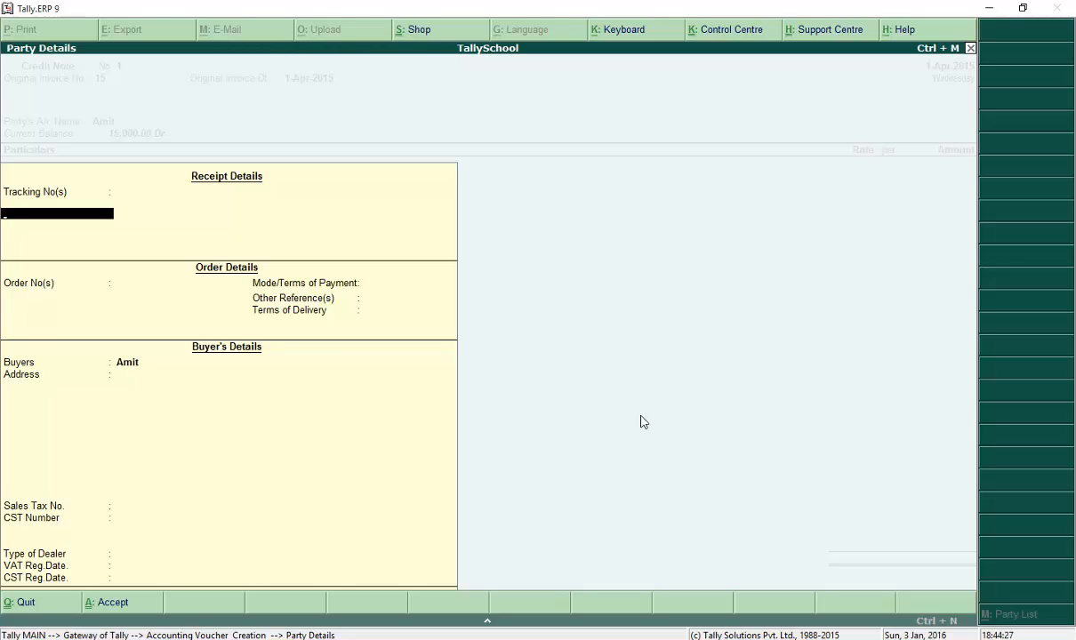
key("ctrl+a")
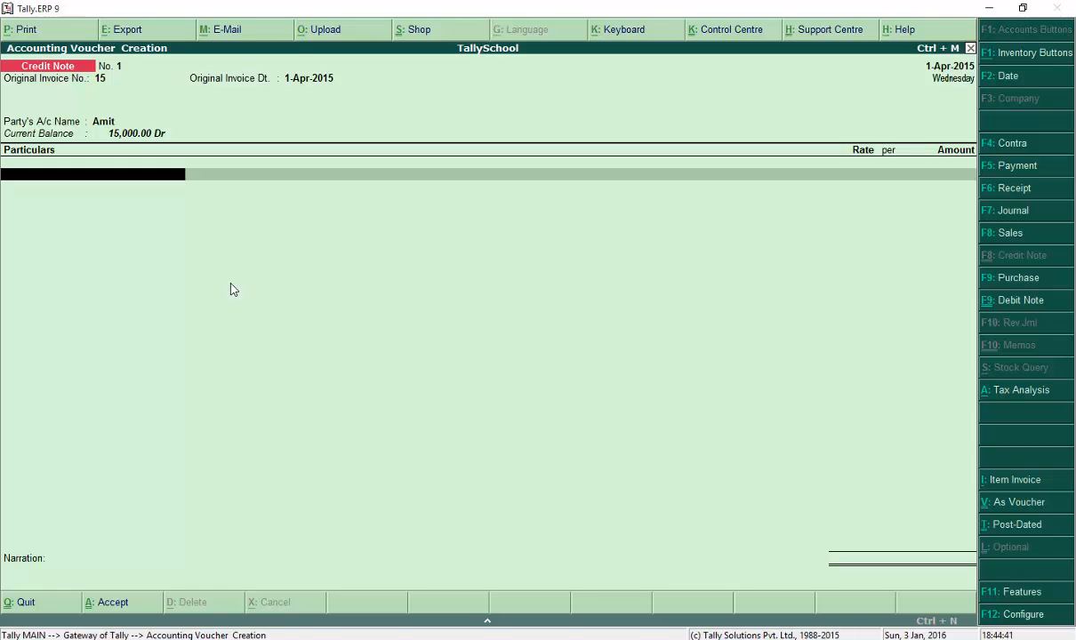
Step: Add the Domestic Sales ledger to the credit note with an amount of 5000
type("Do")
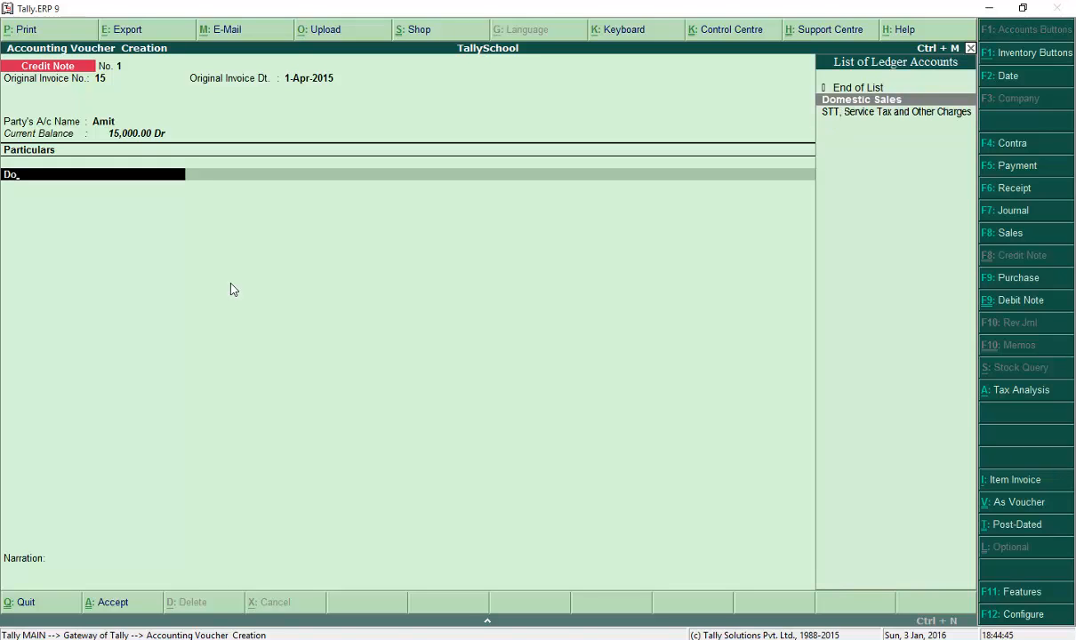
key("Return")
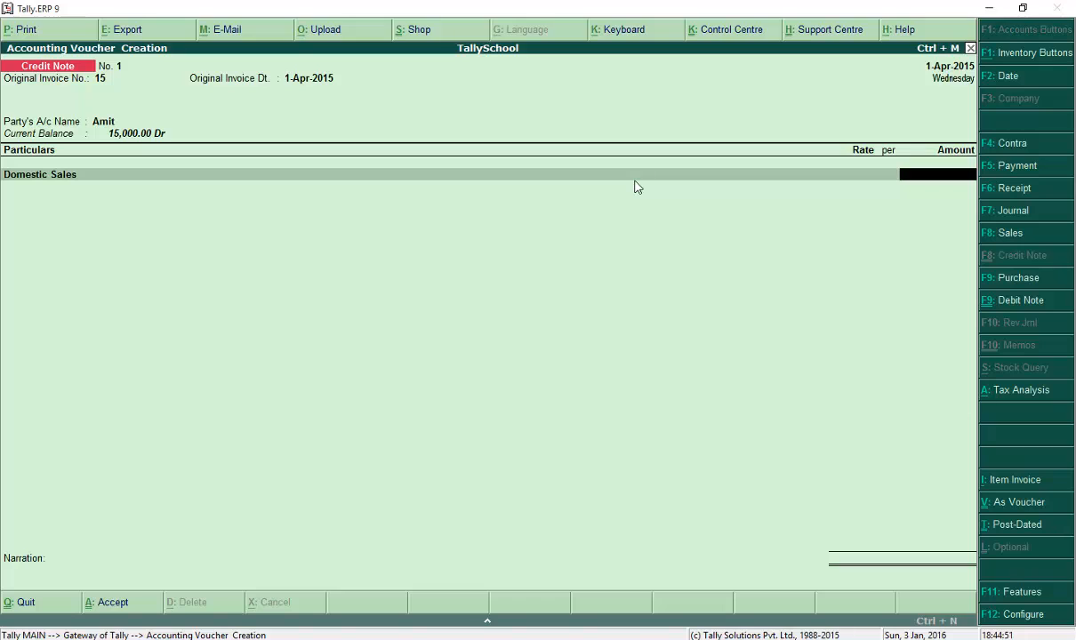
type("5000")
key("Return")
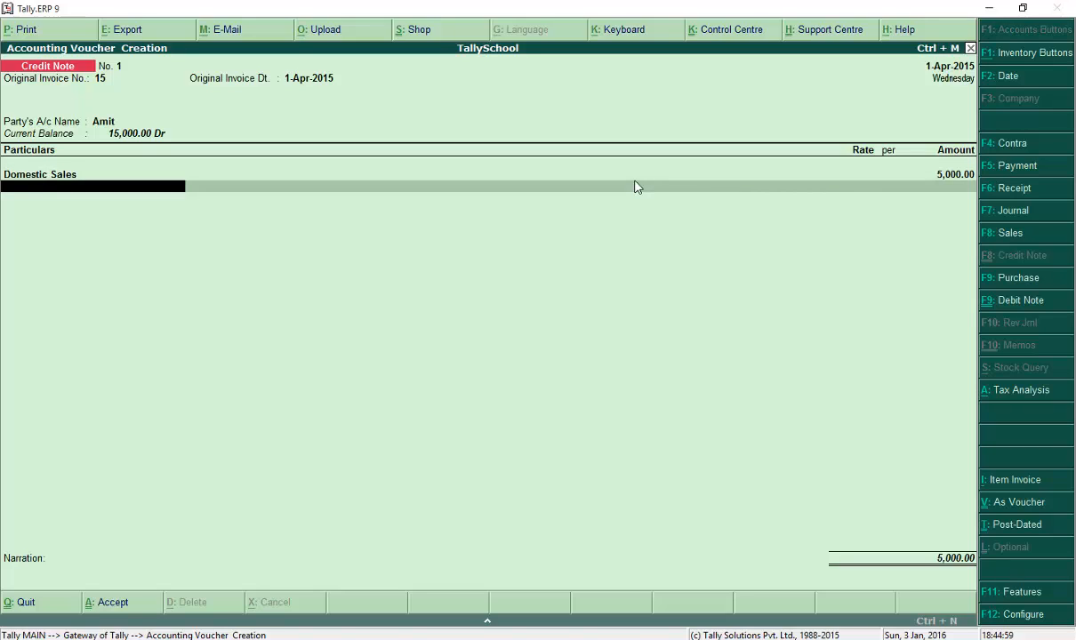
key("Return")
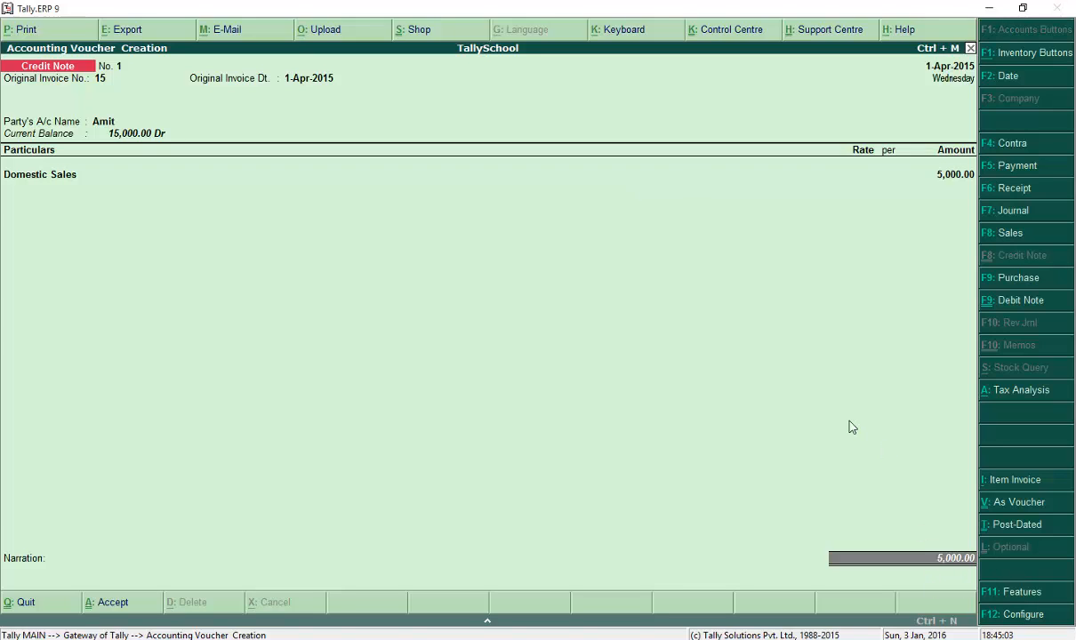
Step: Add a narration stating goods returned by the customer for invoice issued on 1.4.15, and save the credit note
key("Return")
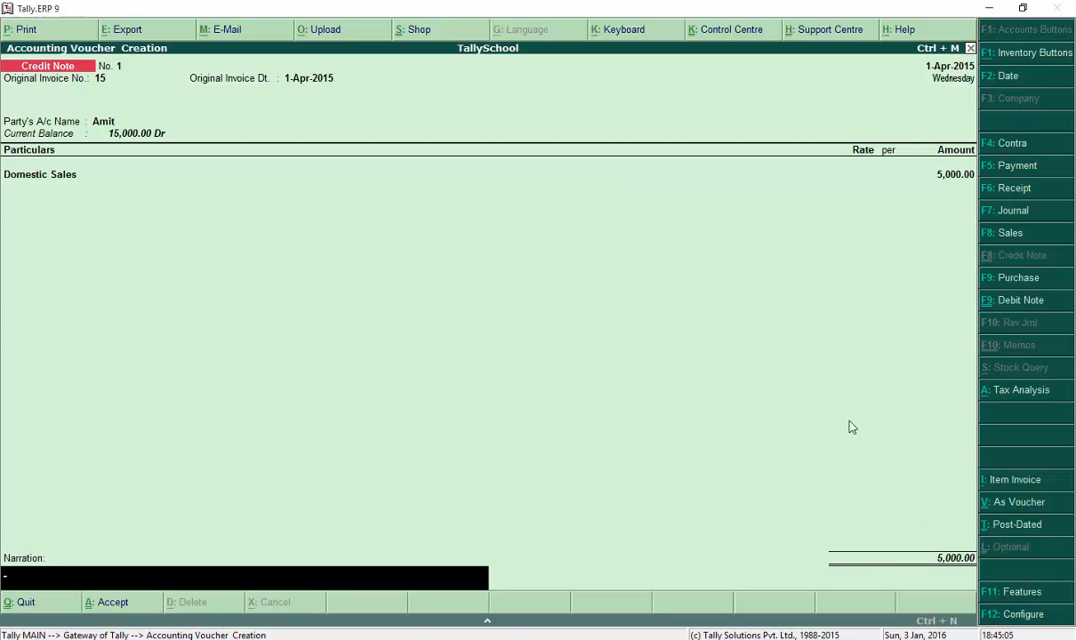
type("Goods returned by Am")
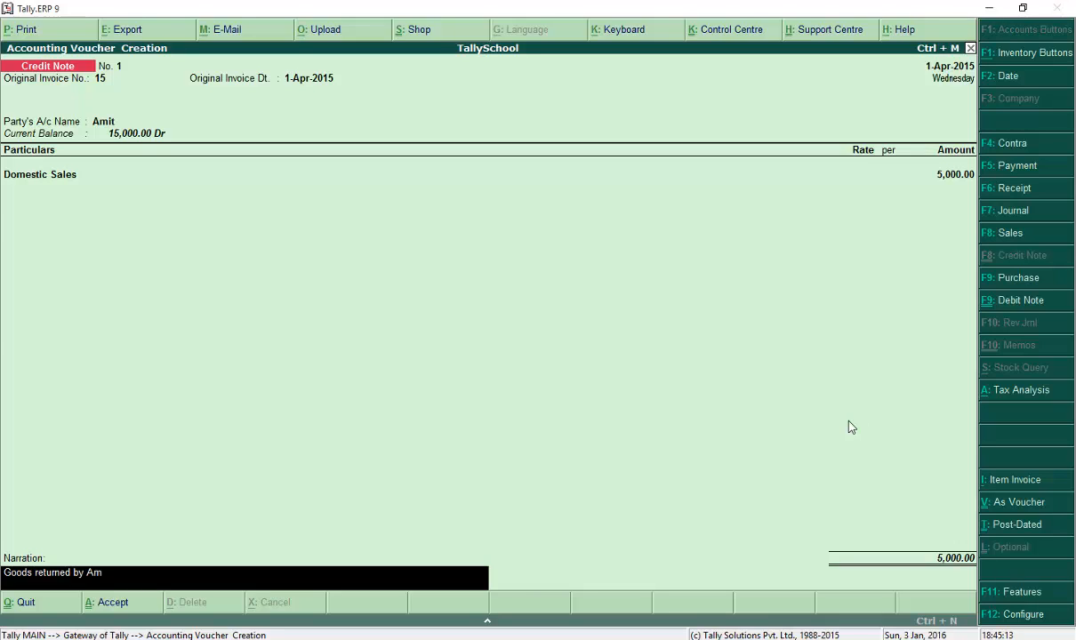
type("it for invoc")
type("ice issued on 1.4.15.")
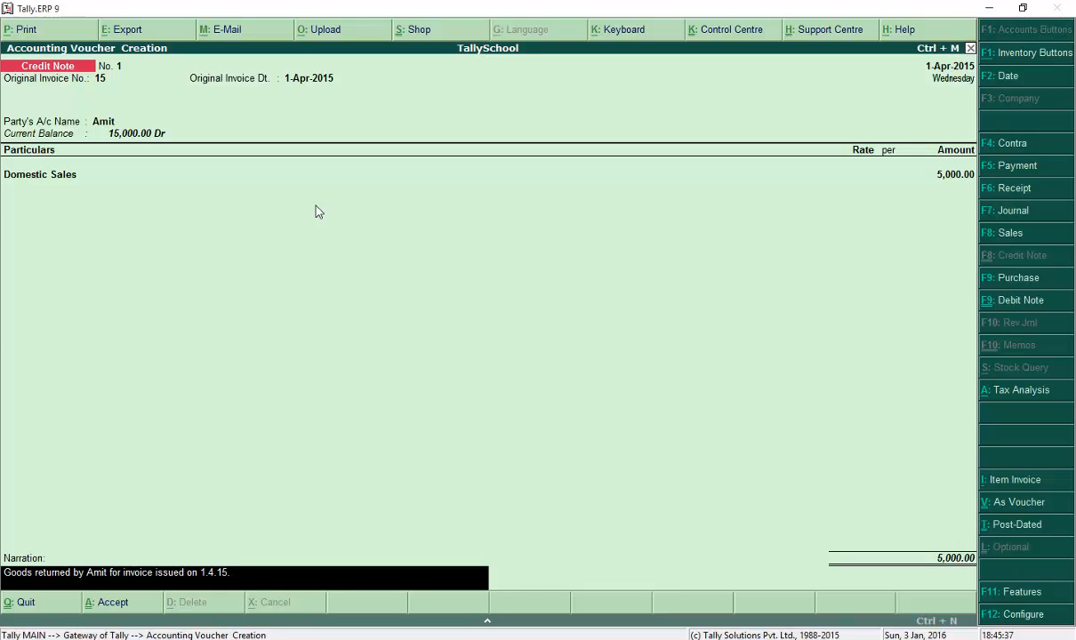
key("Return")
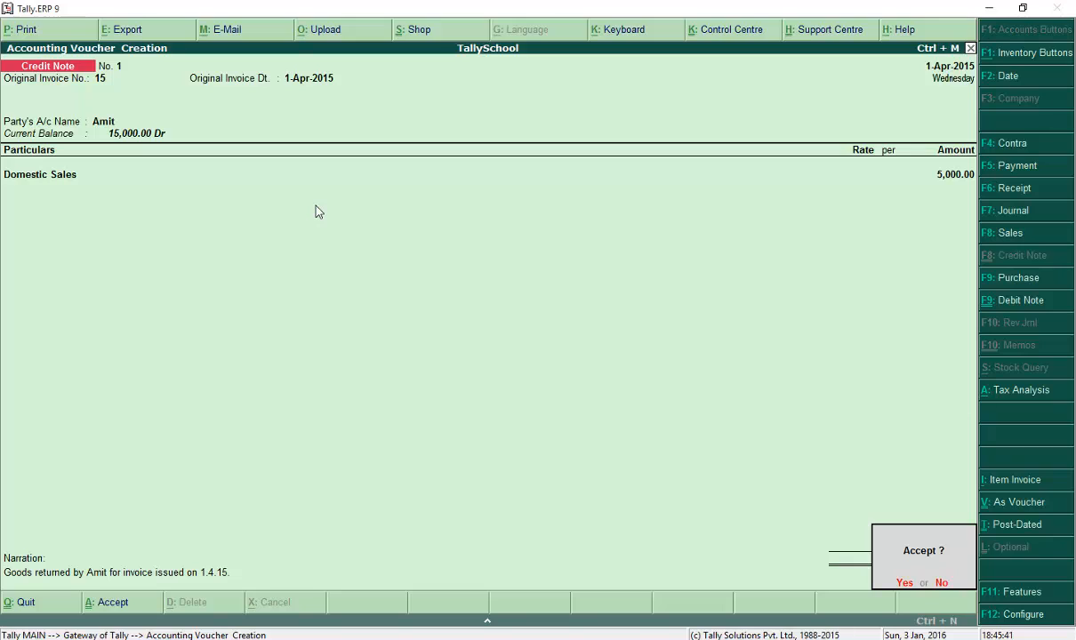
key("Return")
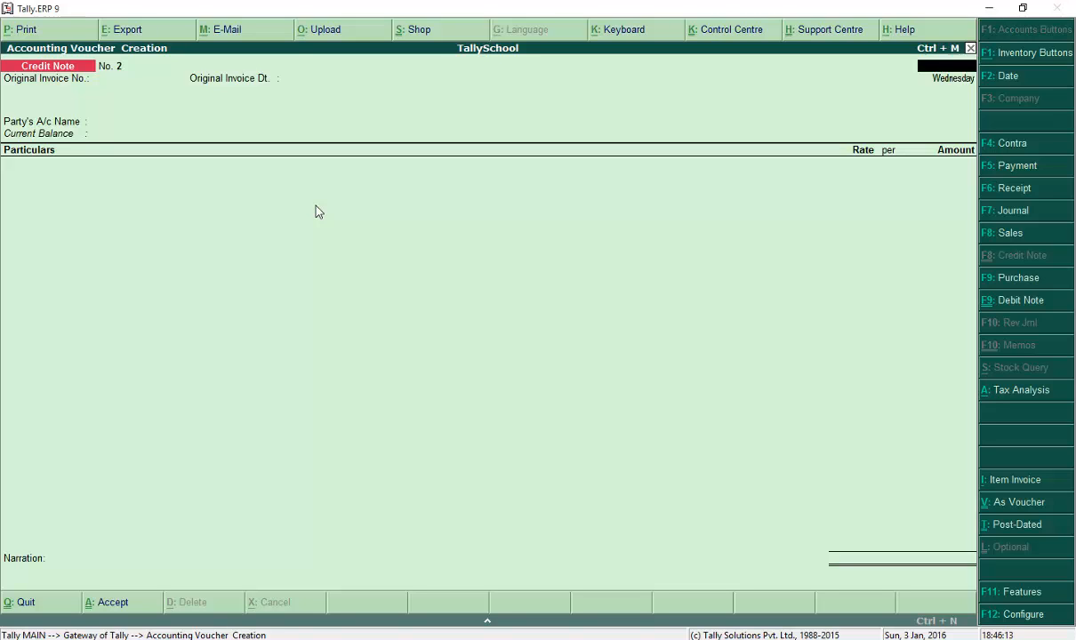
Step: Leave voucher creation and open the Profit & Loss account to check the effect of the sales return
key("Escape")
key("Return")
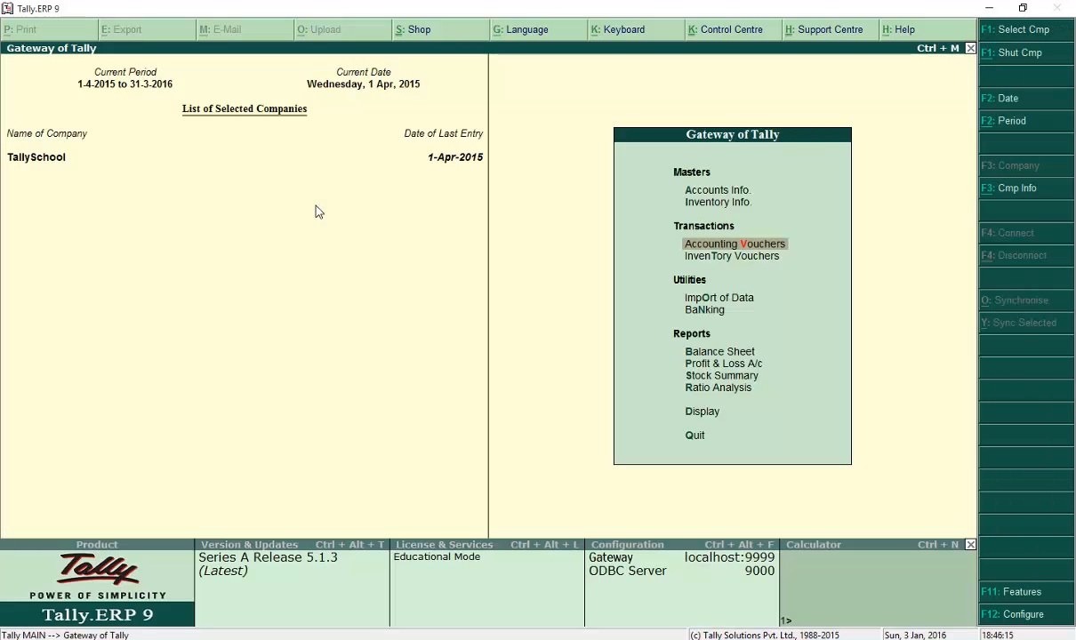
key("Down")
key("Down")
key("Down")
key("Down")
key("Down")
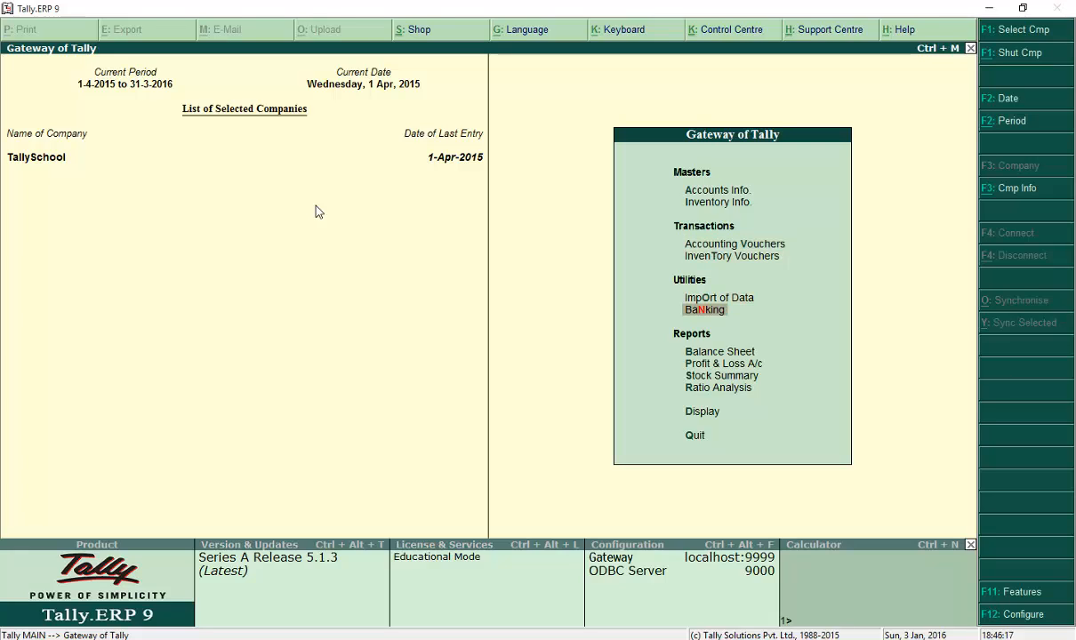
key("Return")
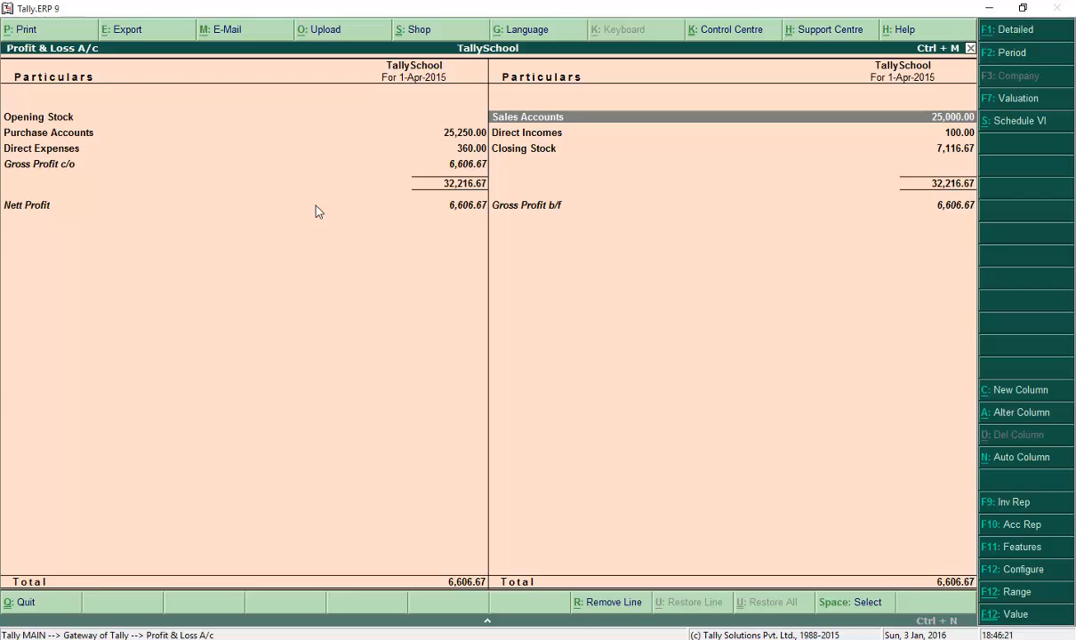
Step: Examine the April vouchers of the Domestic Sales ledger under Sales Accounts, and return to the Profit & Loss account
key("Return")
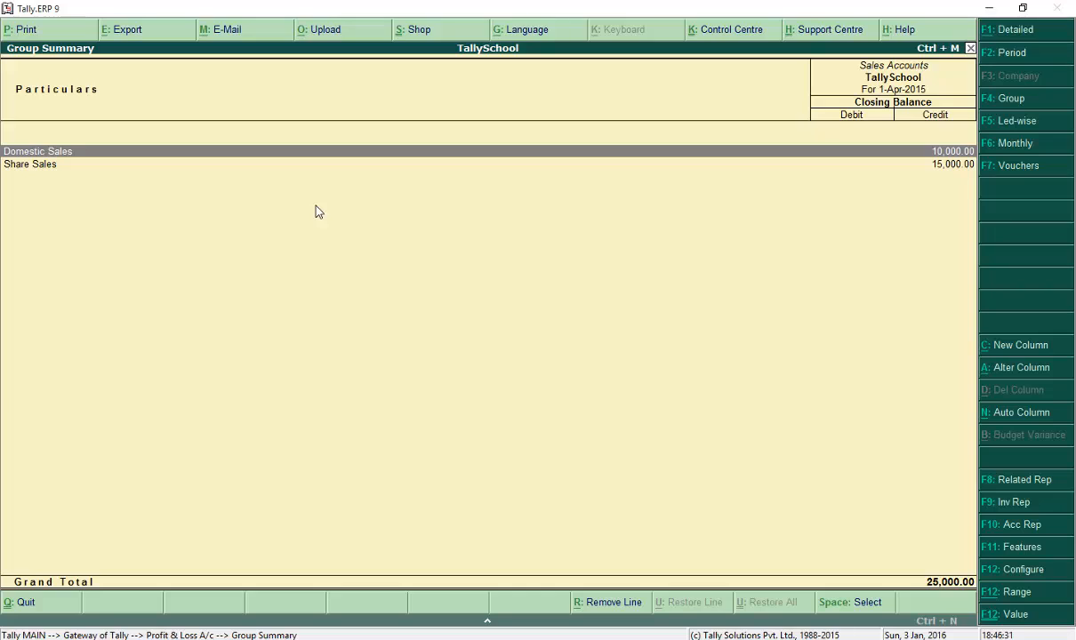
key("Return")
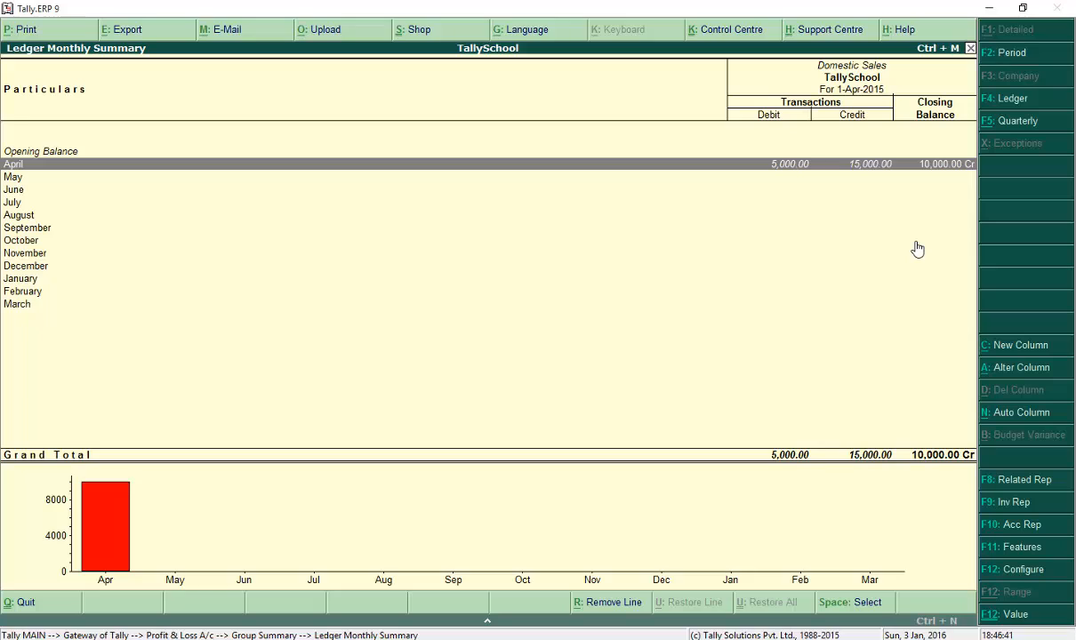
key("Return")
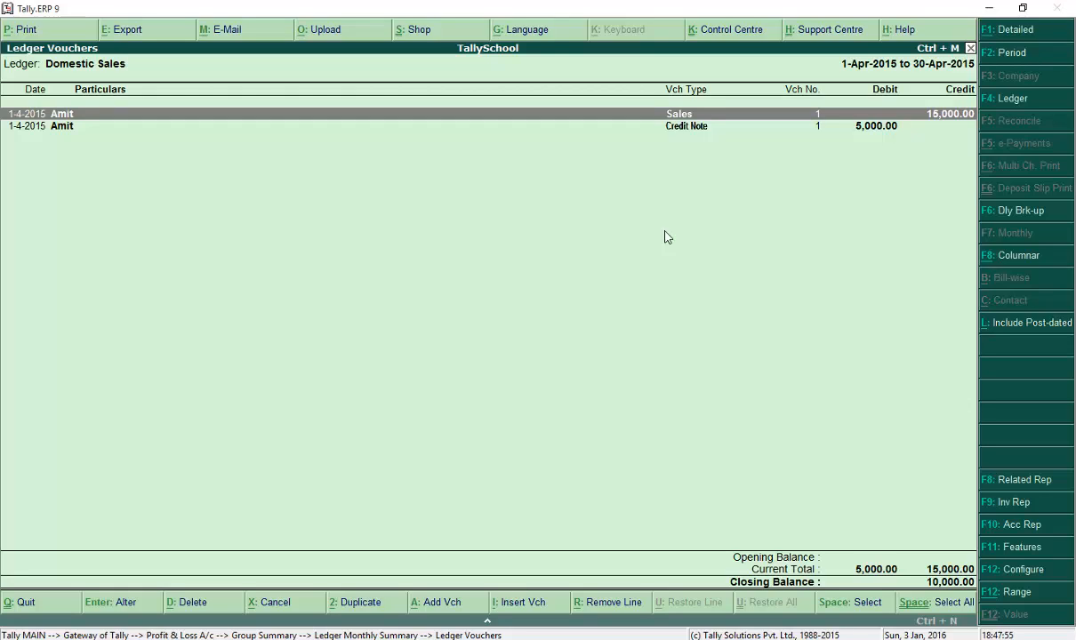
key("Escape")
key("Escape")
key("Escape")
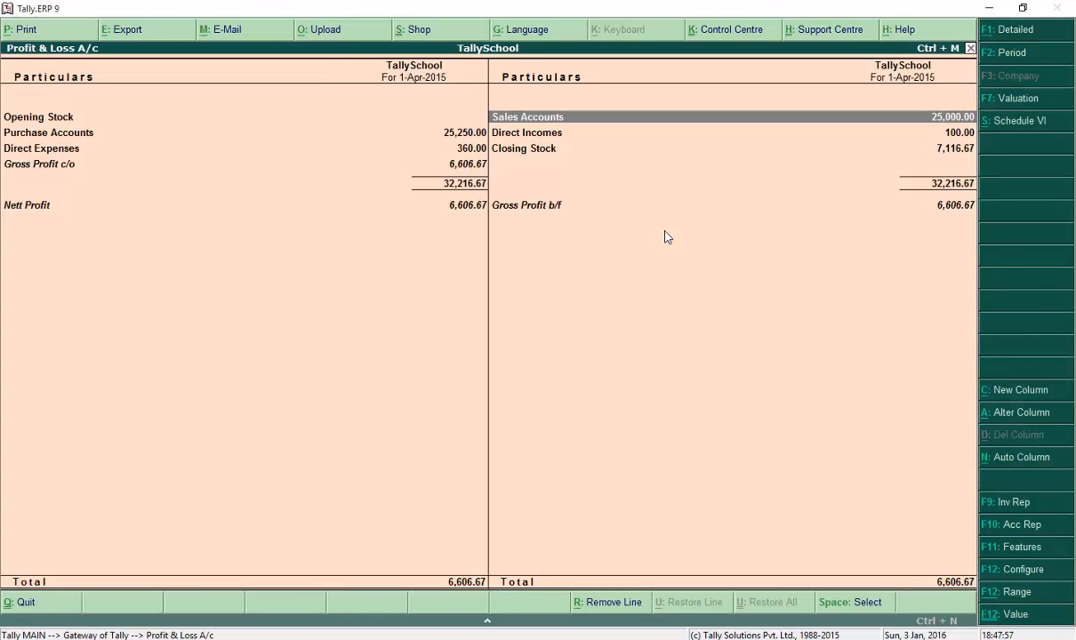
Step: Leave the report, shut the TallySchool company, and load the customer's company from the list of companies
key("Escape")
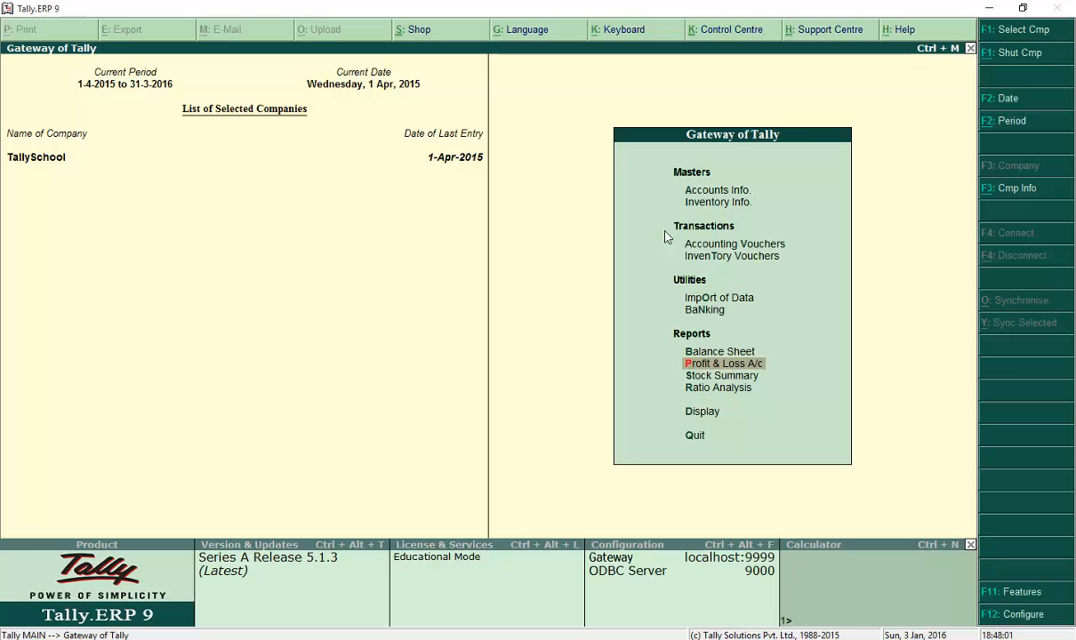
key("alt+F3")
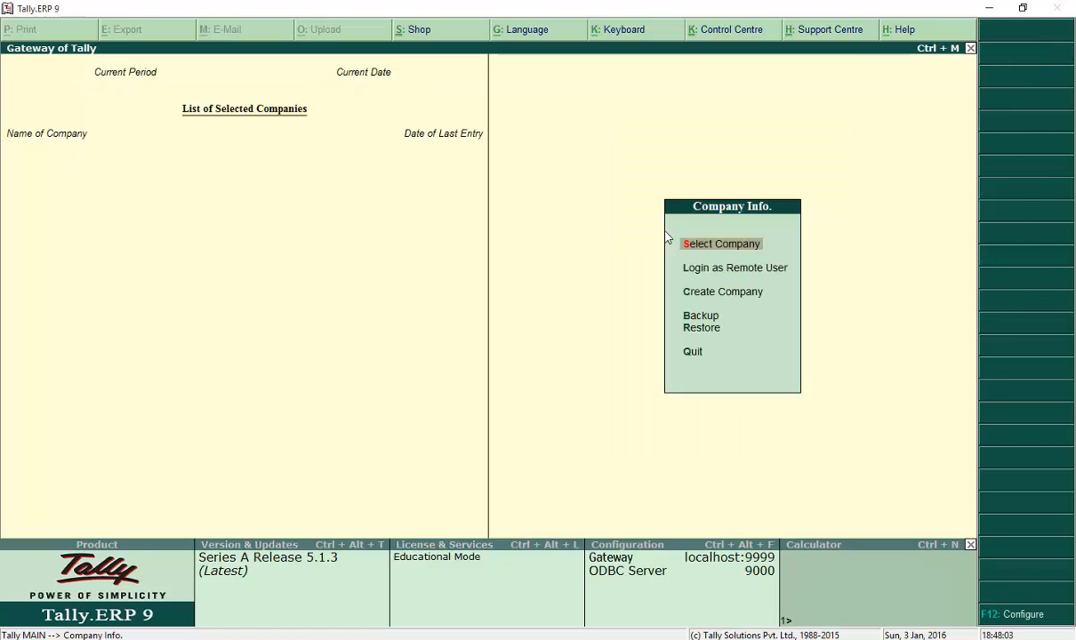
left_click(668, 238)
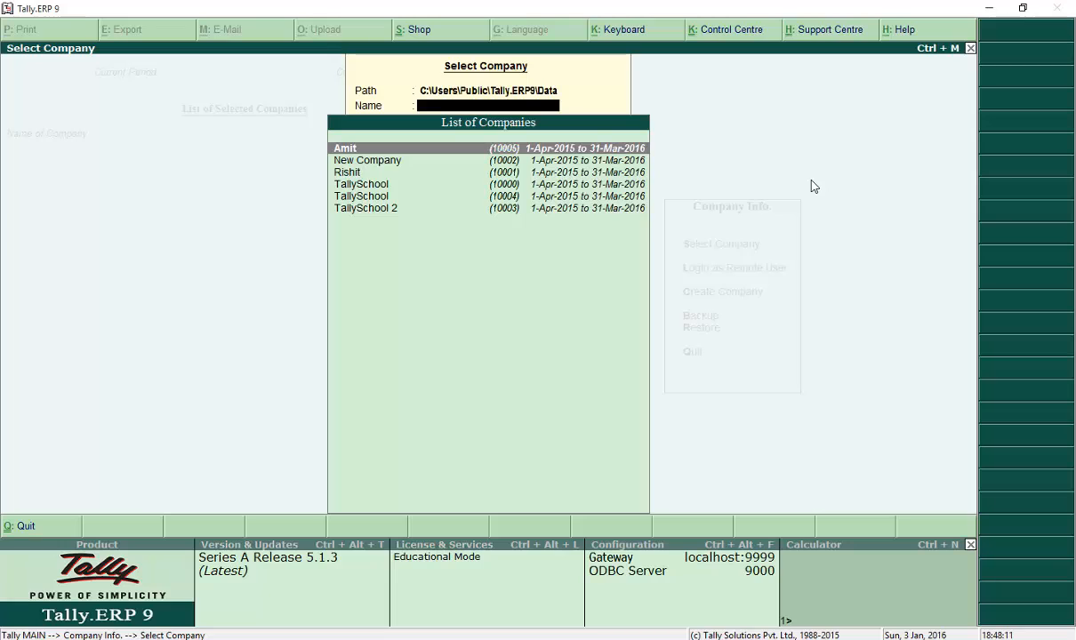
key("Return")
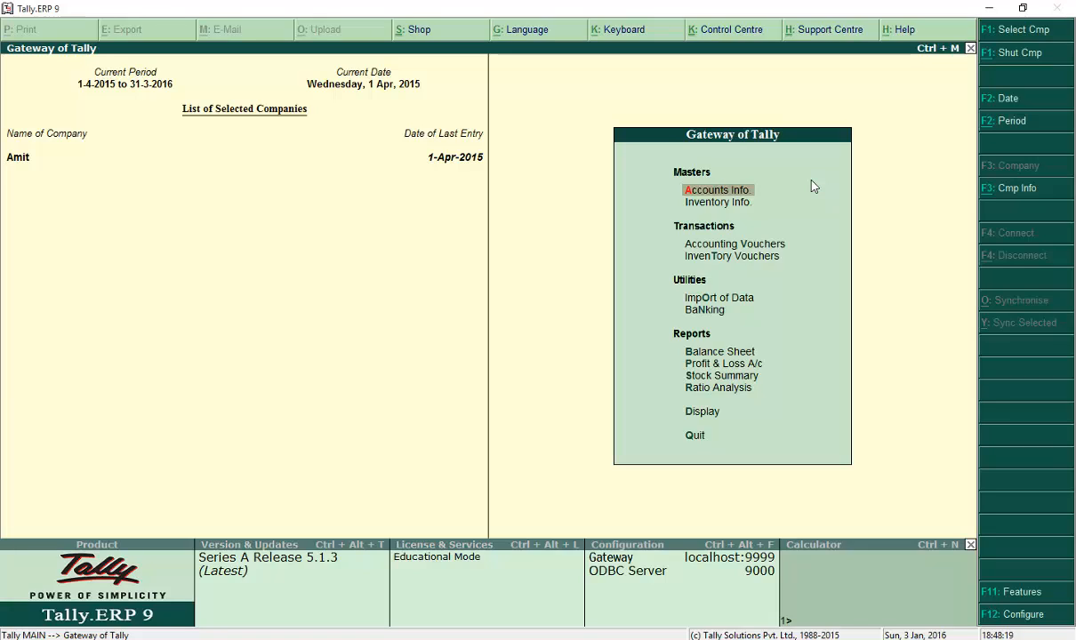
Step: Open the Profit & Loss account of the customer's company
key("Down")
key("Down")
key("Down")
key("Down")
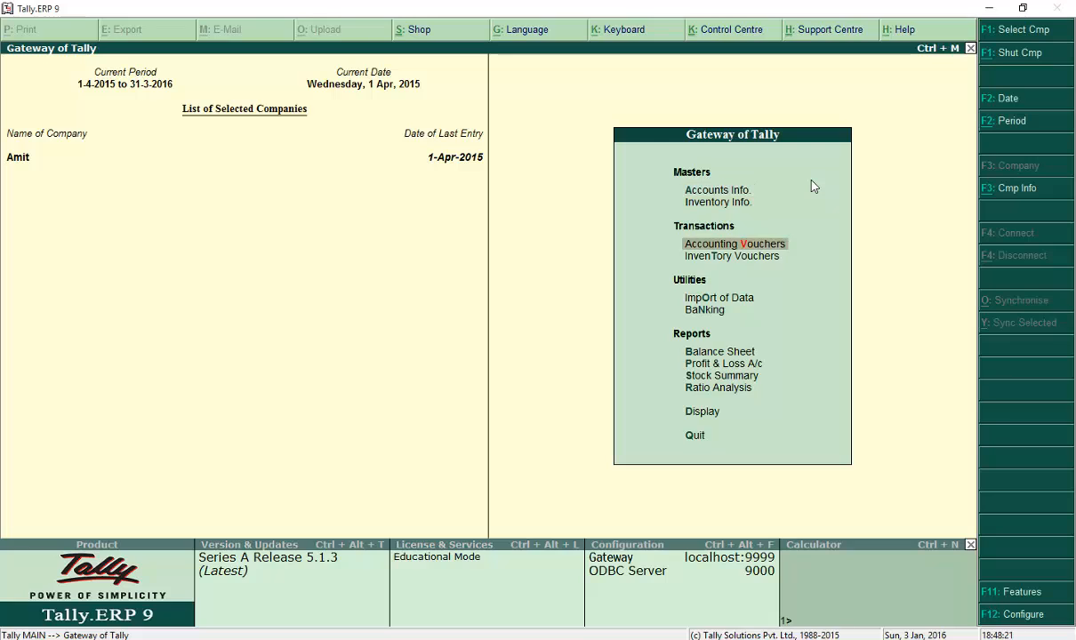
key("Down")
key("Down")
key("Down")
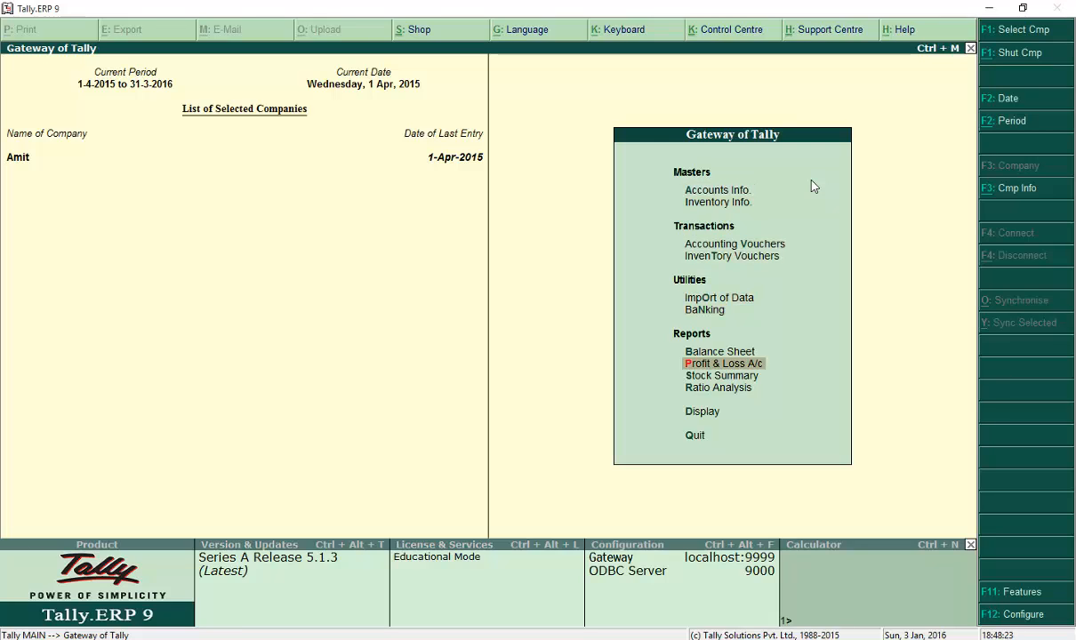
key("Return")
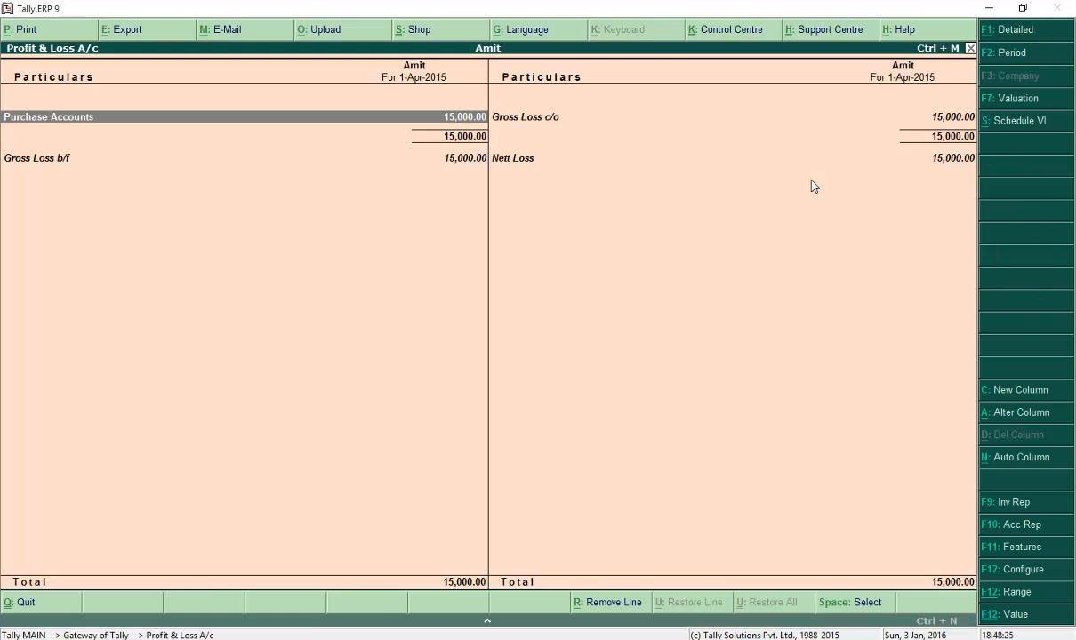
Step: Show the Profit & Loss account in detail, examine the April vouchers of Domestic Purchases, and return to the Gateway of Tally
key("alt+F1")
key("Down")
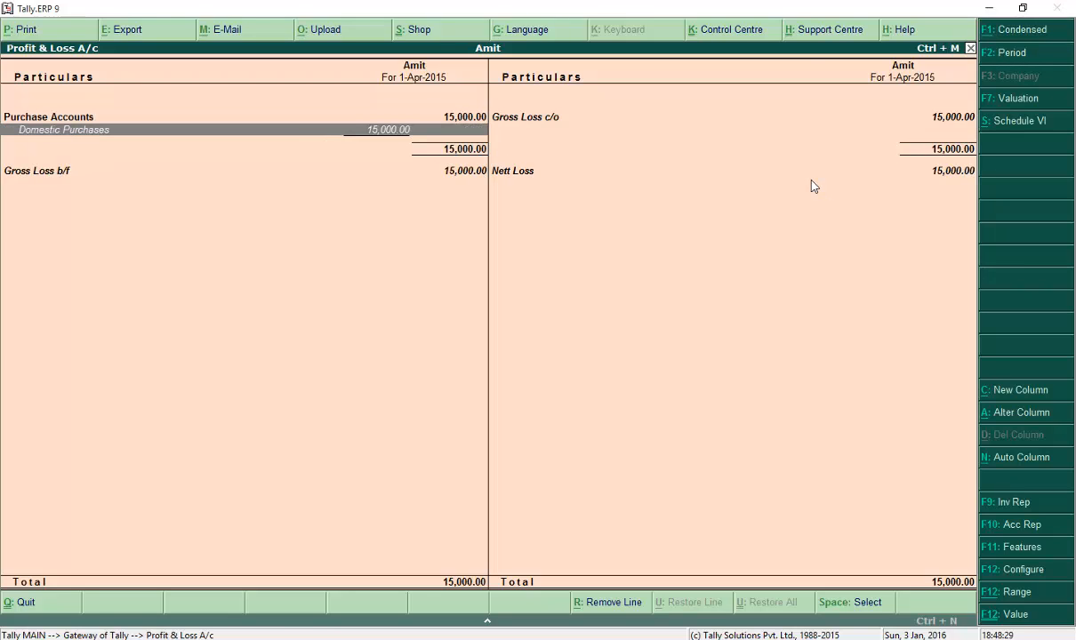
key("Return")
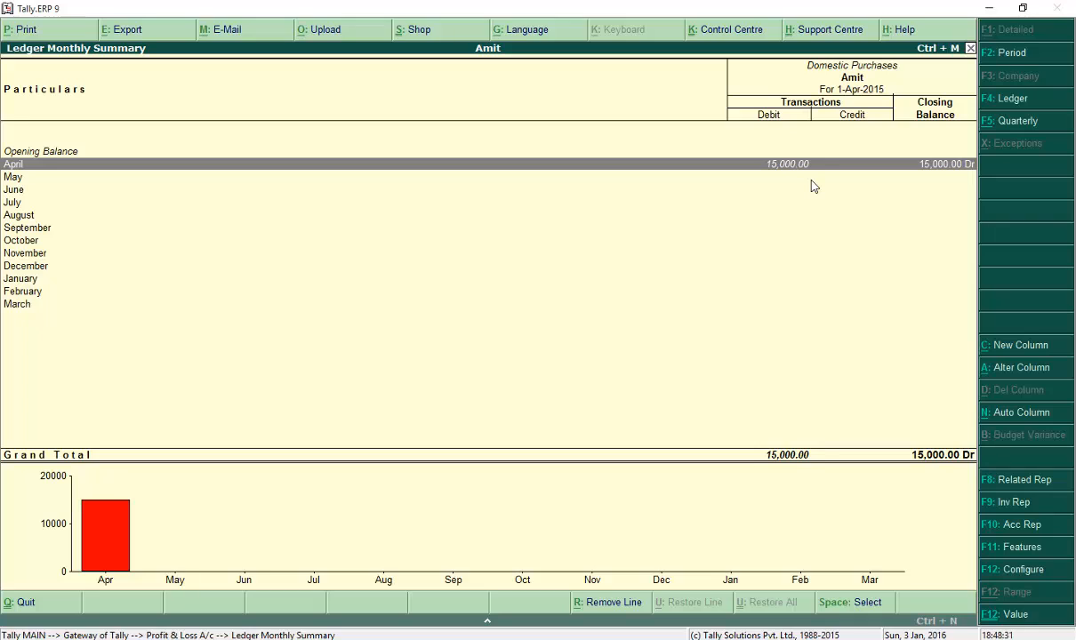
key("Return")
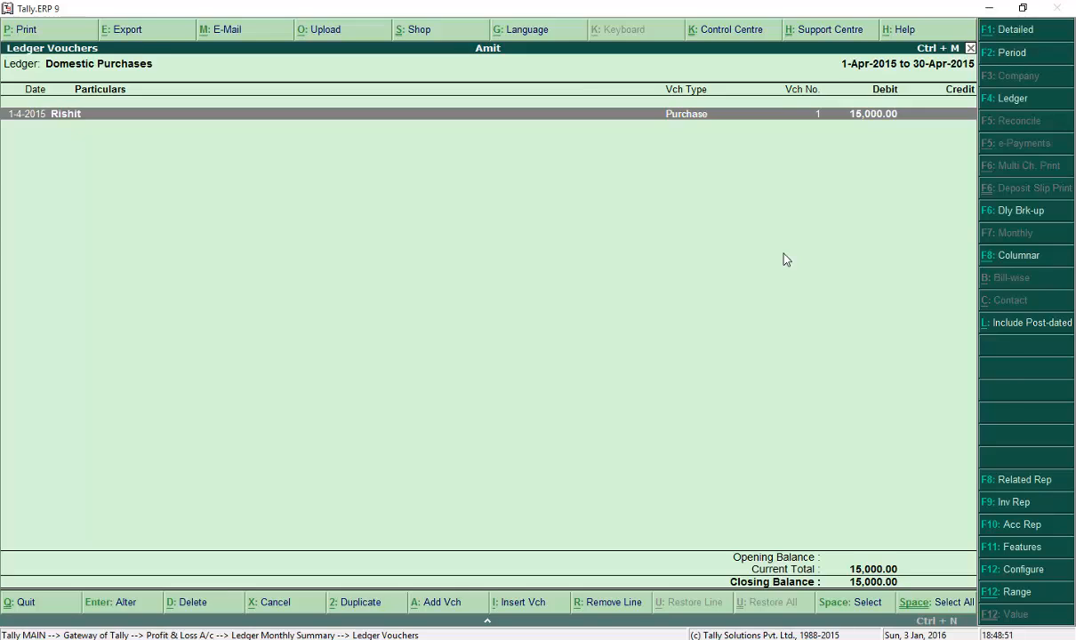
key("Escape")
key("Escape")
key("Escape")
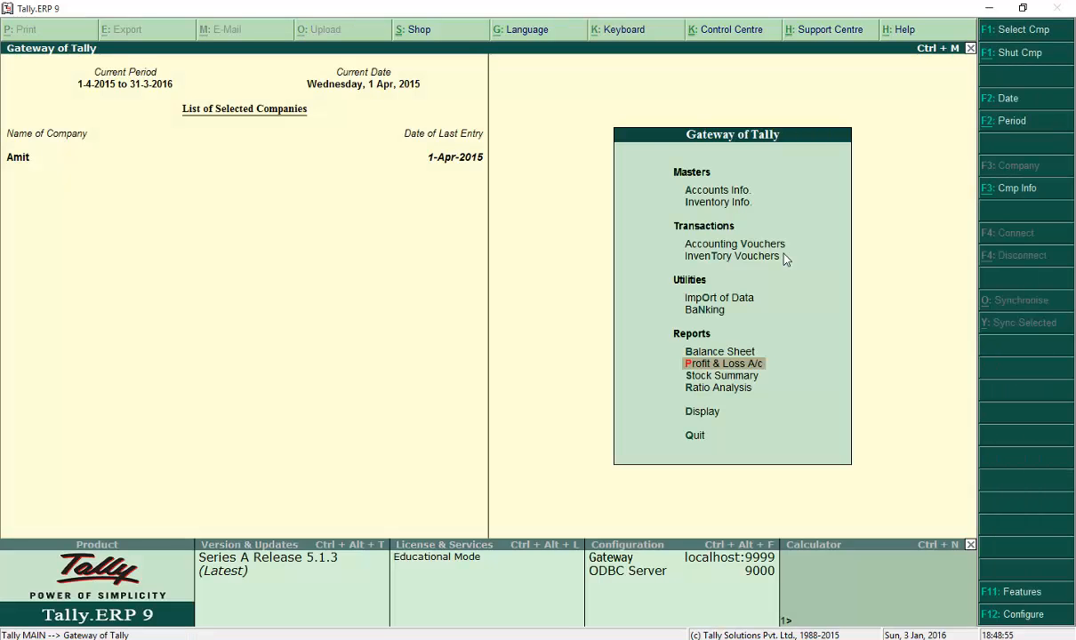
Step: Open accounting voucher creation from the Gateway of Tally
key("Up")
key("Up")
key("Up")
key("Up")
key("Up")
key("Return")
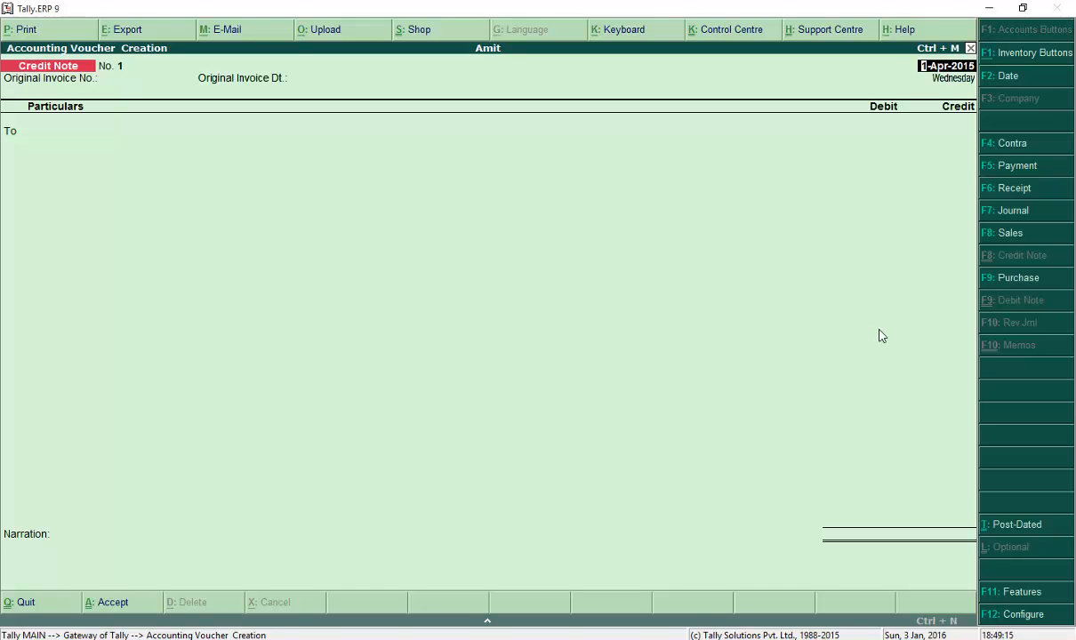
Step: Enable debit/credit notes and invoice mode for both note types in the company's accounting features, and save the settings
key("F11")
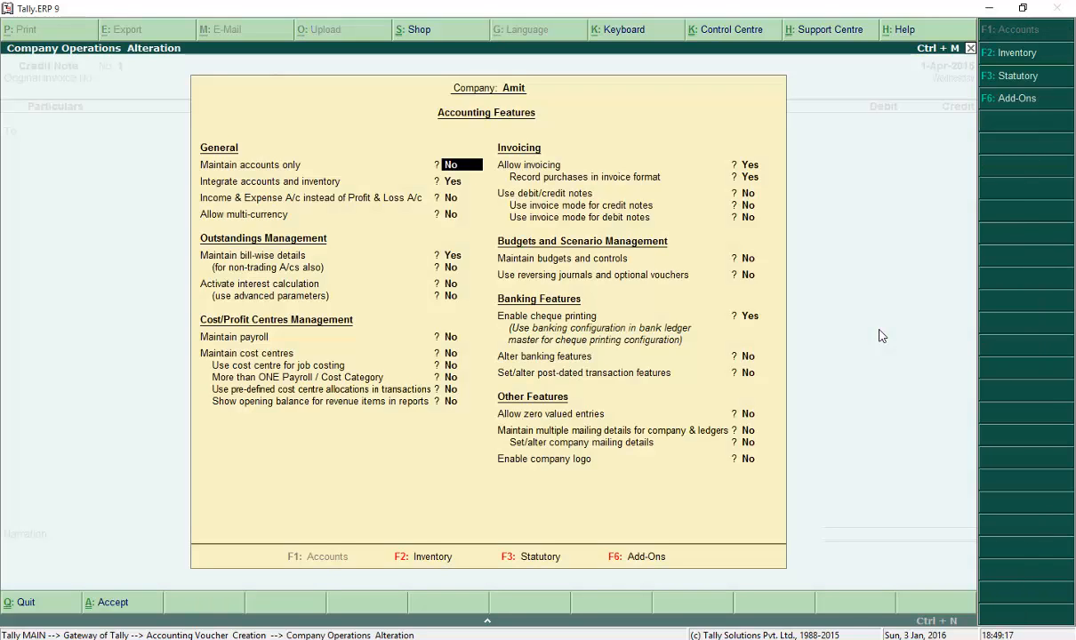
left_click(746, 196)
type("y")
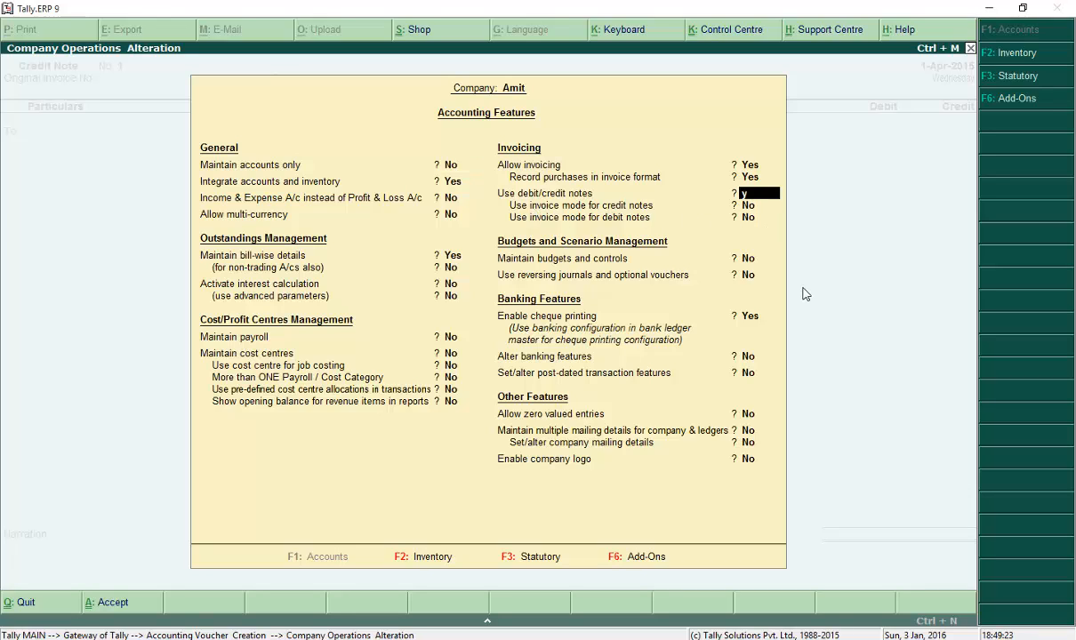
key("Return")
type("y")
key("Return")
type("y")
key("Return")
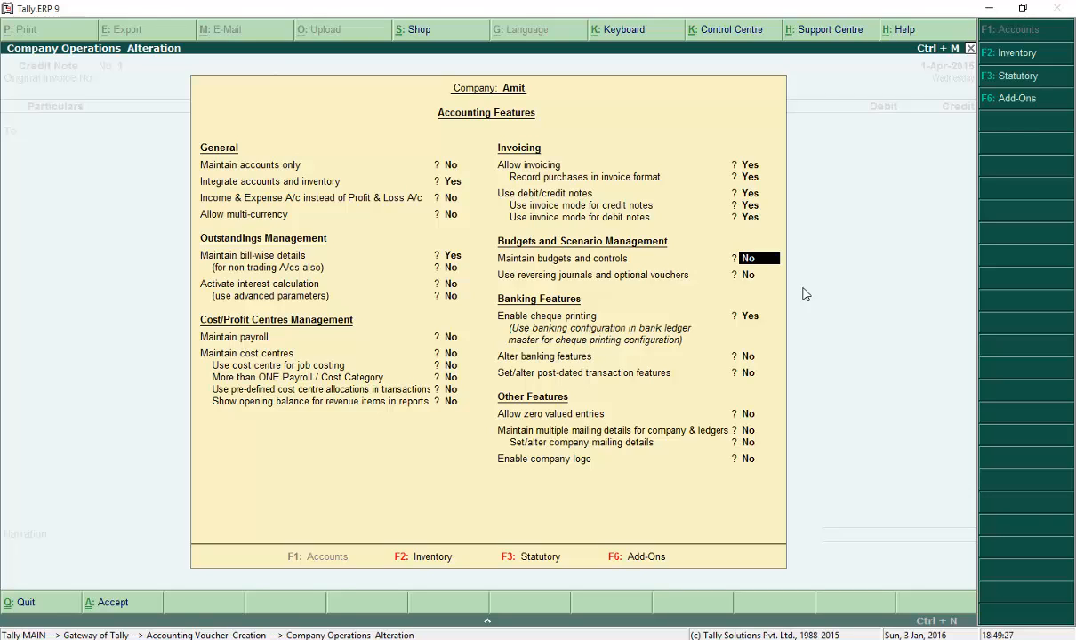
key("ctrl+a")
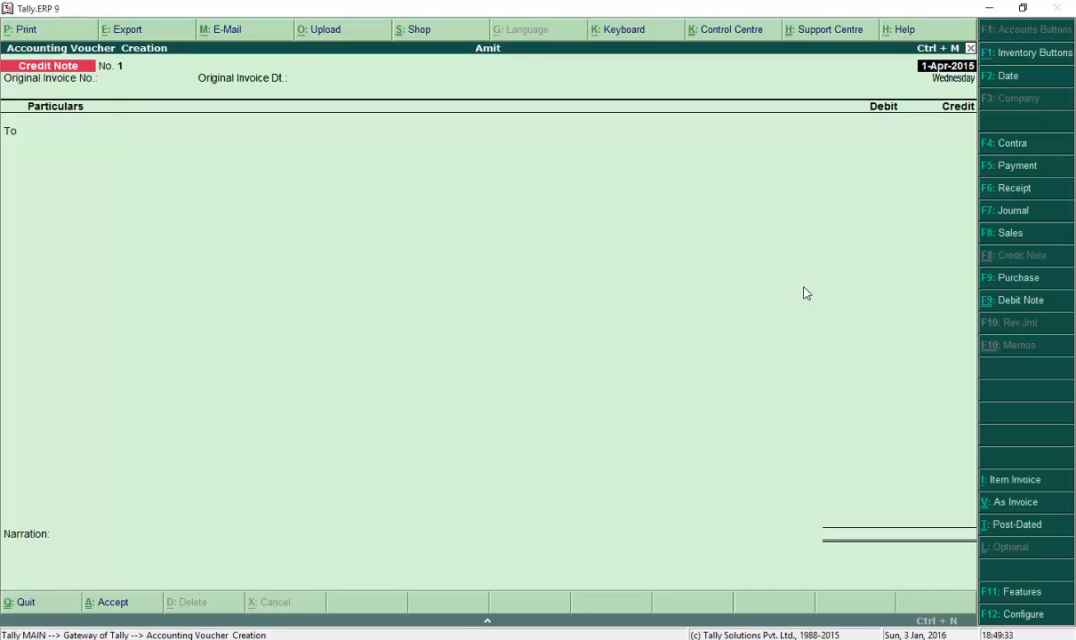
Step: Start a debit note voucher dated 1-Apr-2015 with original invoice number 15 and original invoice date 1-Apr-2015
left_click(1018, 302)
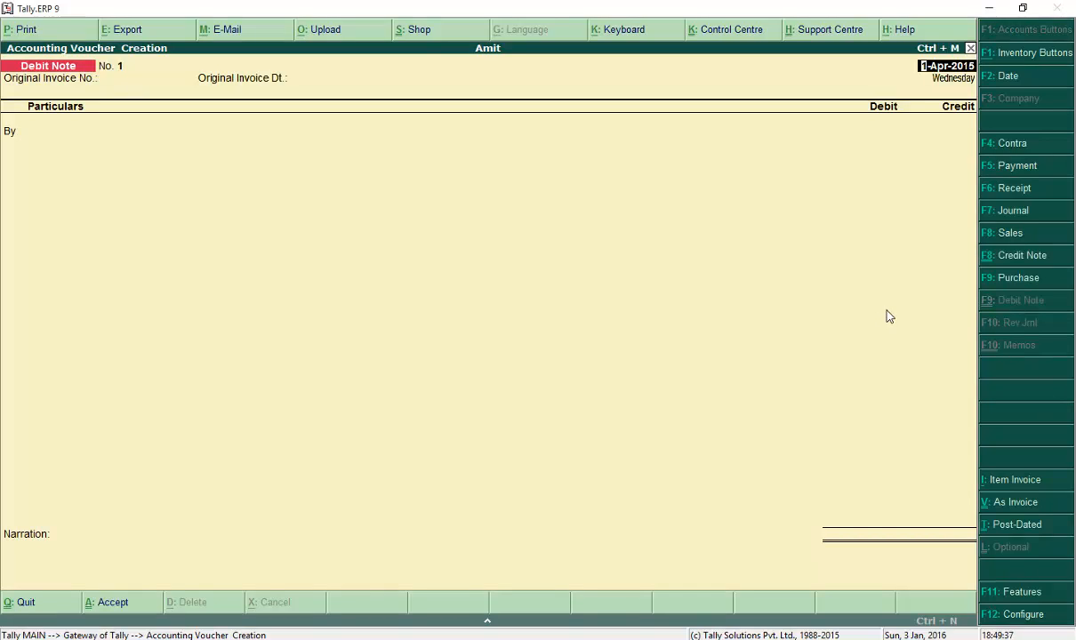
key("Return")
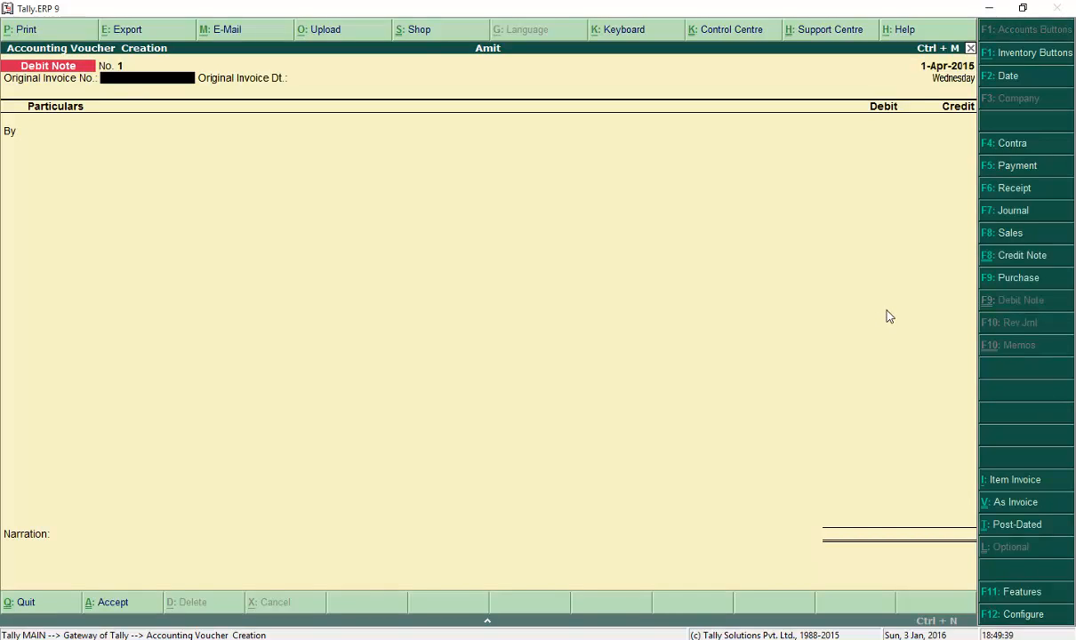
type("15")
key("Return")
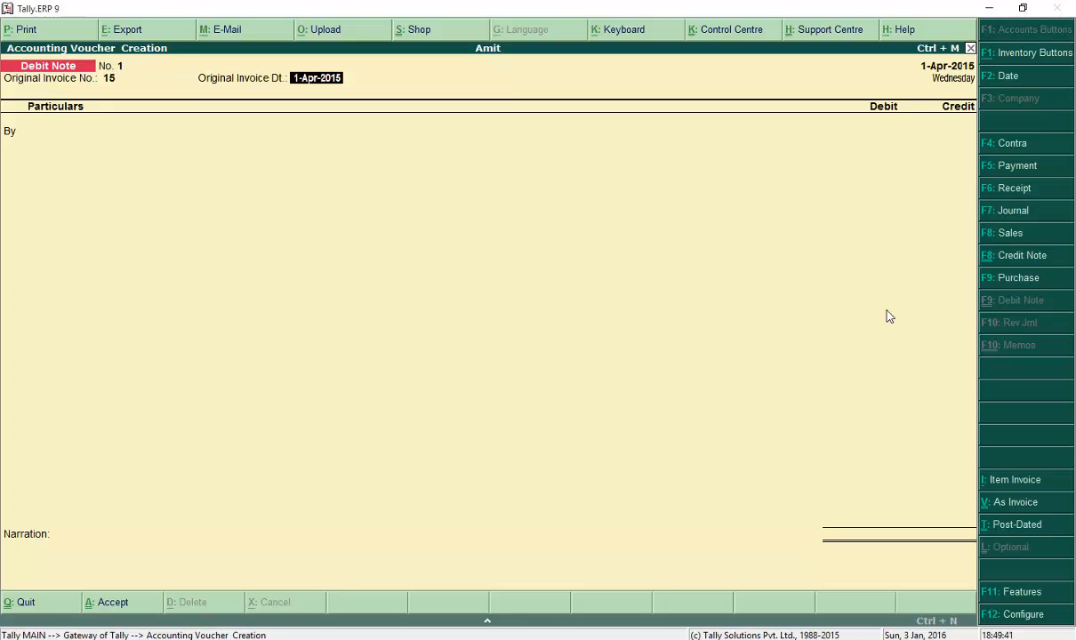
key("Return")
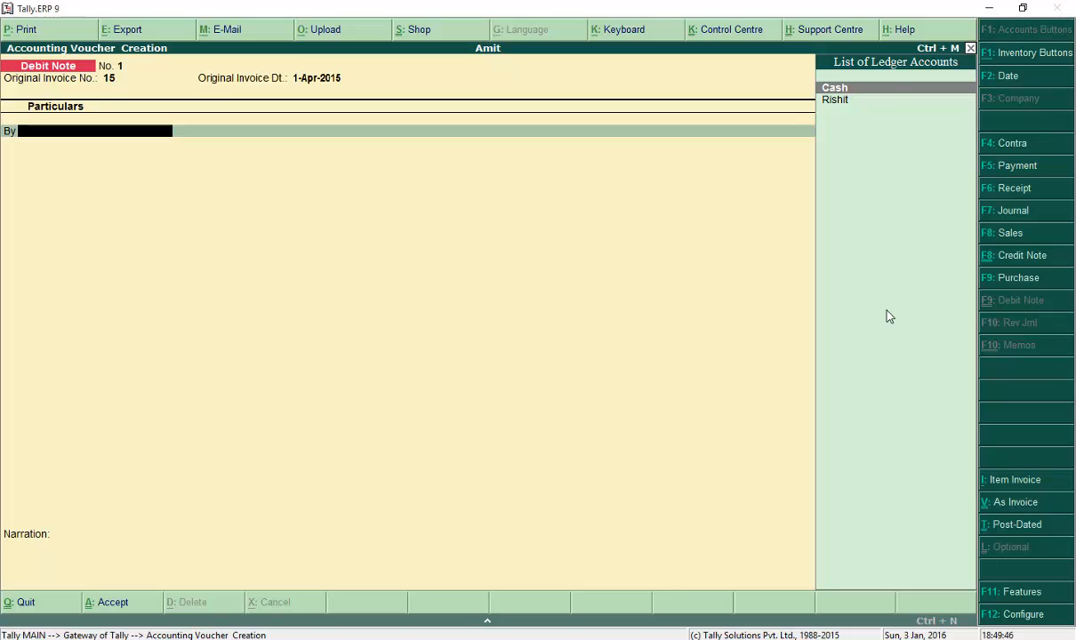
Step: Debit the supplier's ledger with 5000 in the debit note
key("Down")
key("Return")
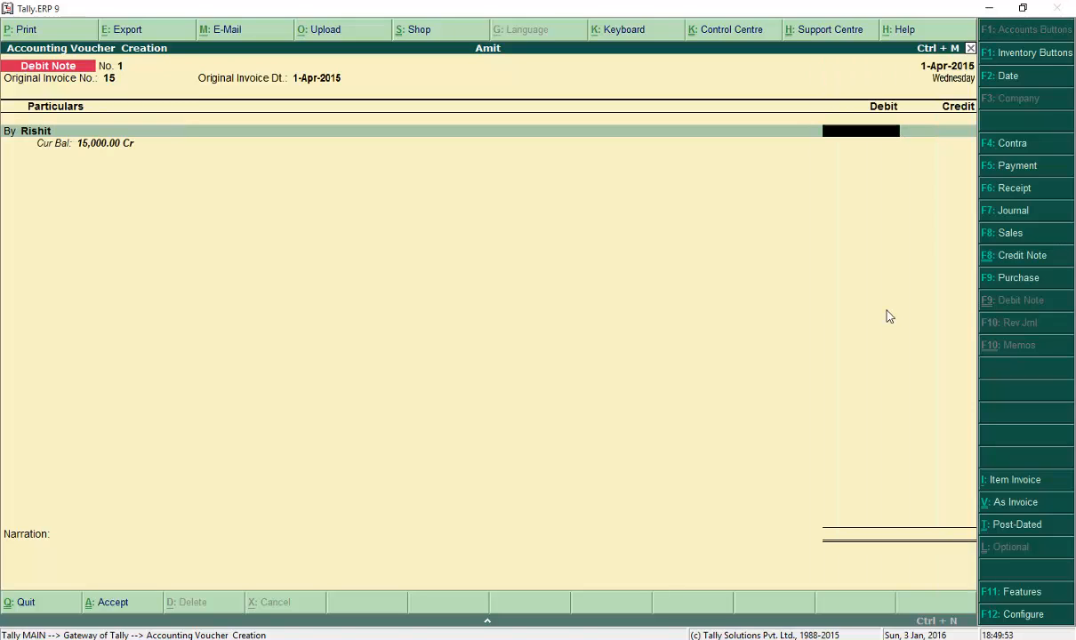
type("5000")
key("Return")
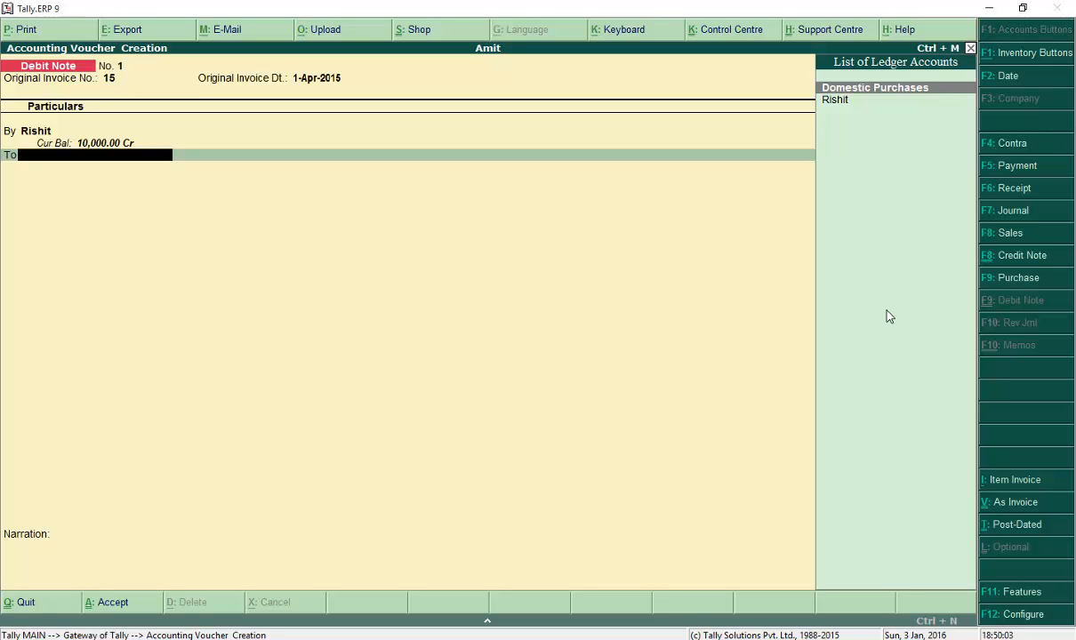
Step: Credit the Domestic Purchases ledger with 5,000.00, and save the debit note with a blank narration
key("Return")
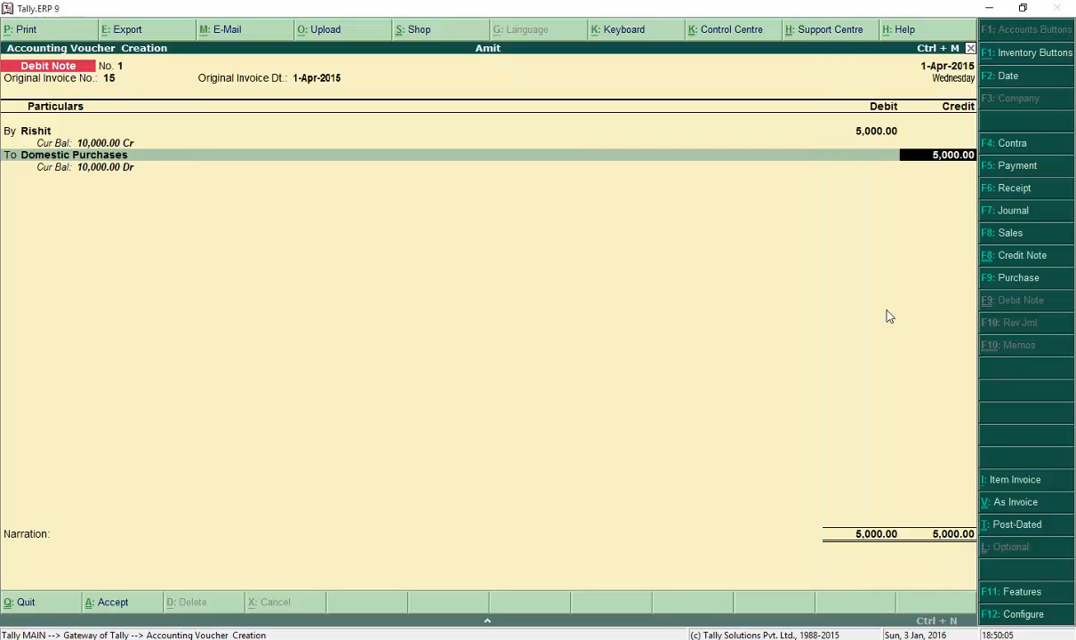
key("Return")
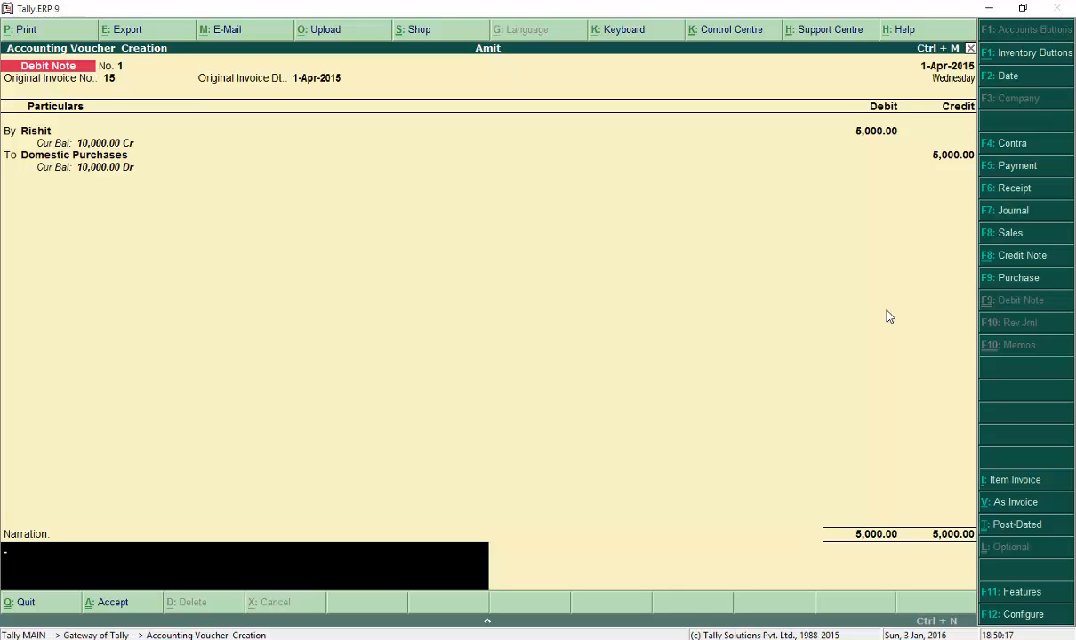
key("Return")
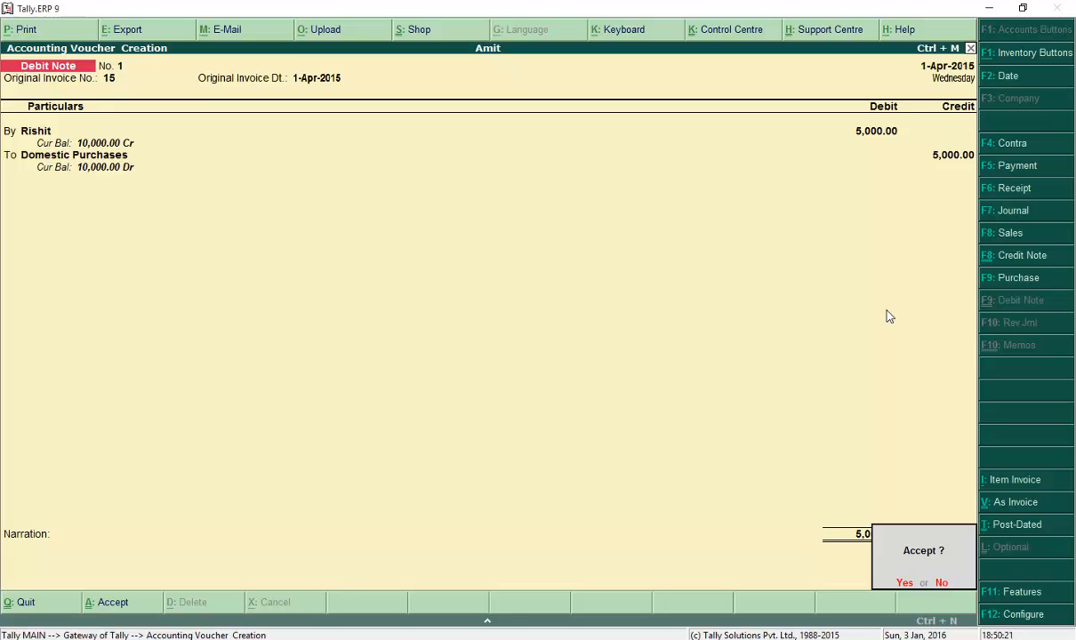
key("Return")
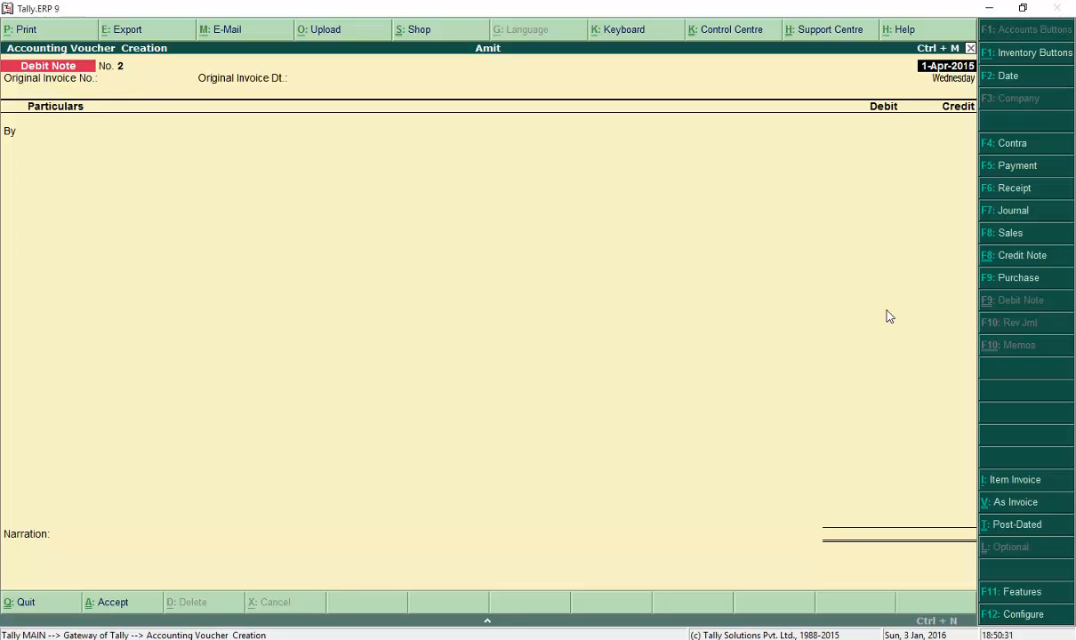
Step: Leave voucher creation and open the Profit & Loss account to check the effect of the purchase return
key("Escape")
key("Return")
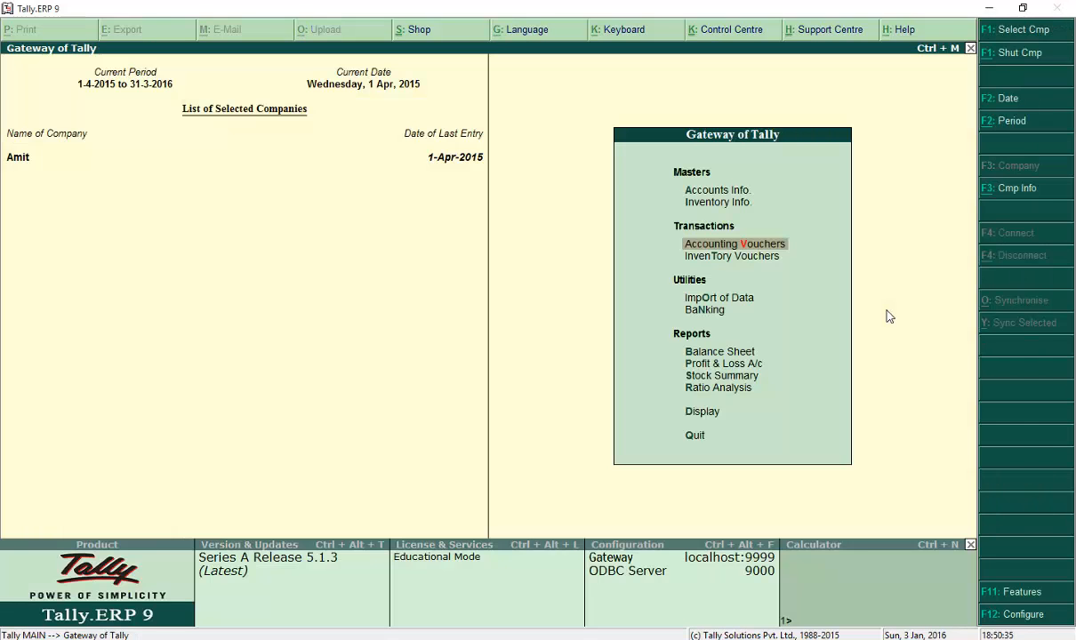
key("Down")
key("Down")
key("Down")
key("Down")
key("Down")
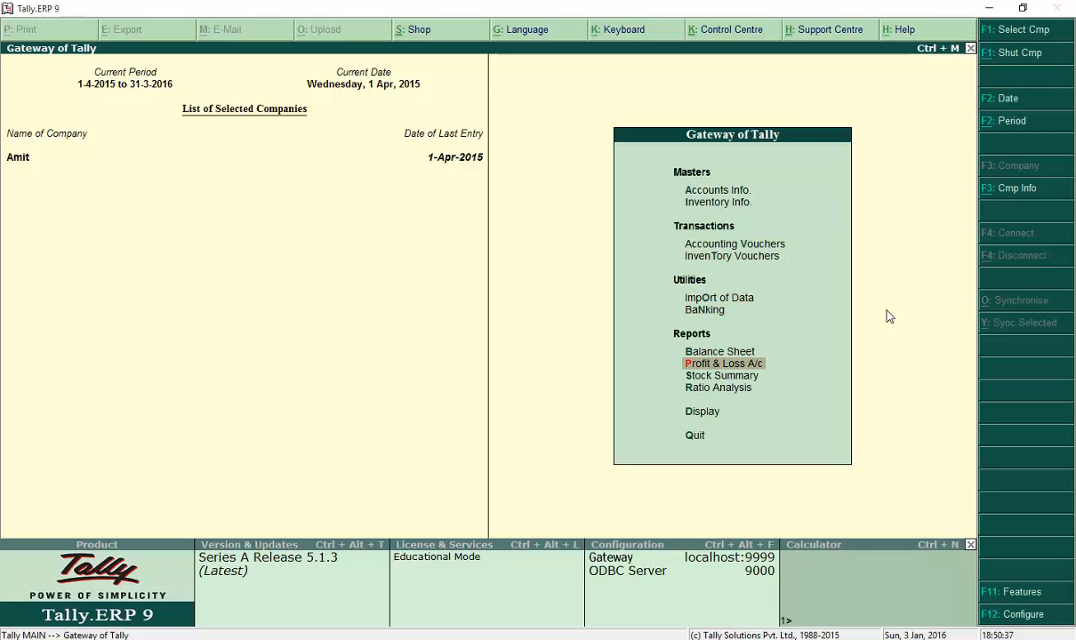
key("Return")
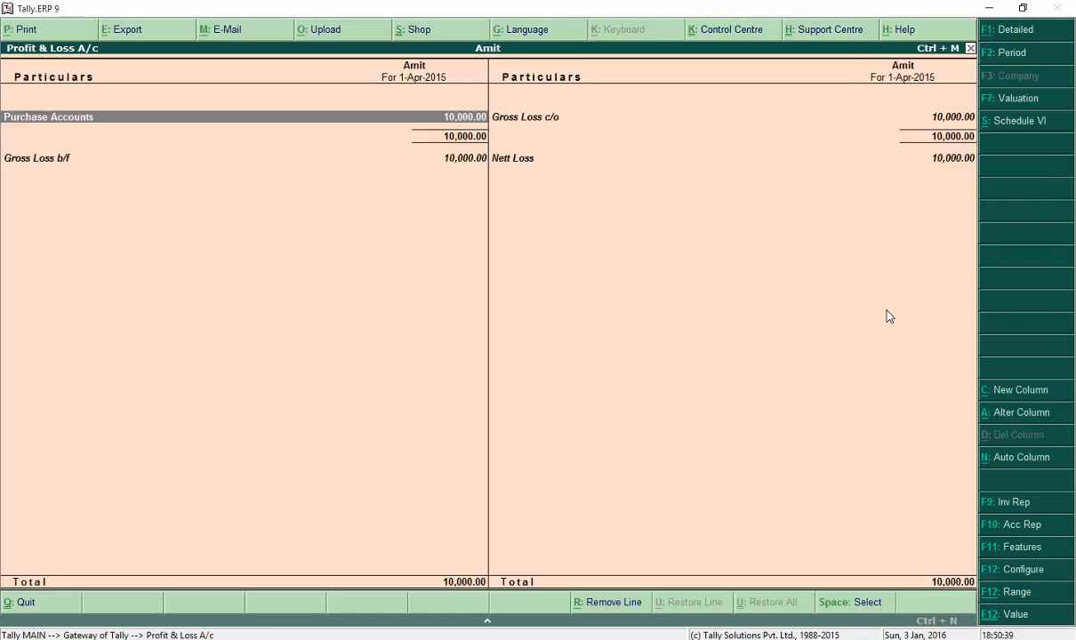
Step: Show the Profit & Loss account in detail and examine the debit note among the April vouchers of Domestic Purchases
key("alt+F1")
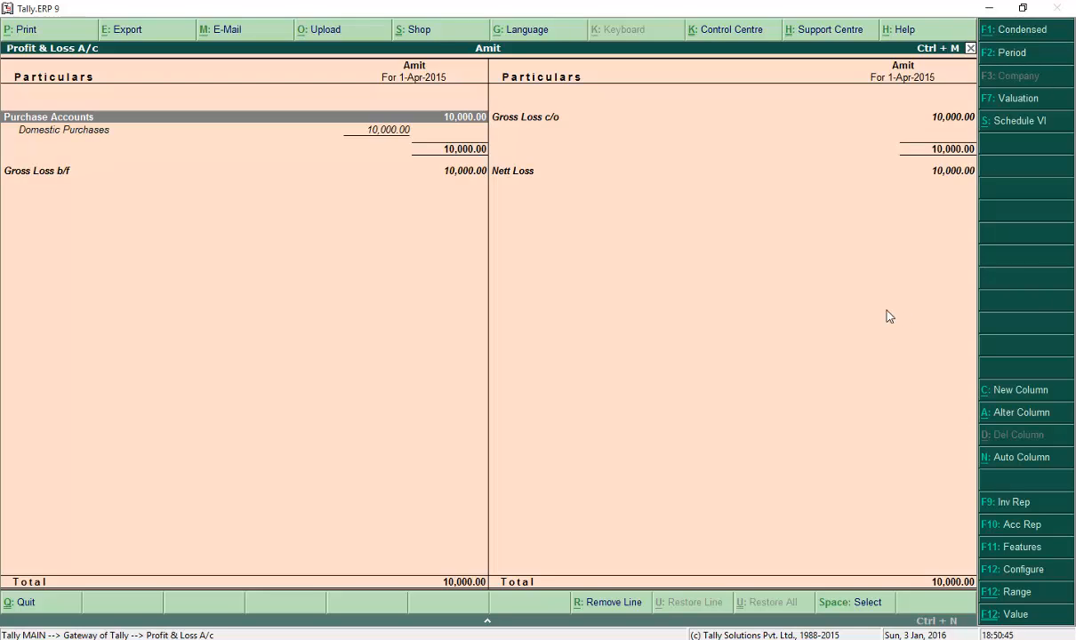
key("Down")
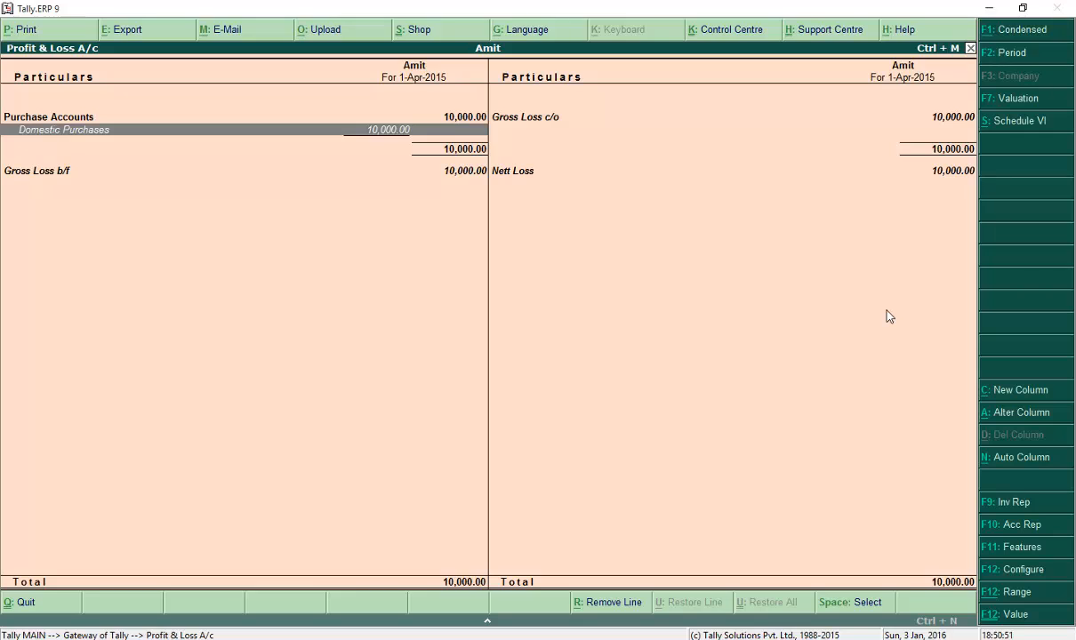
key("Return")
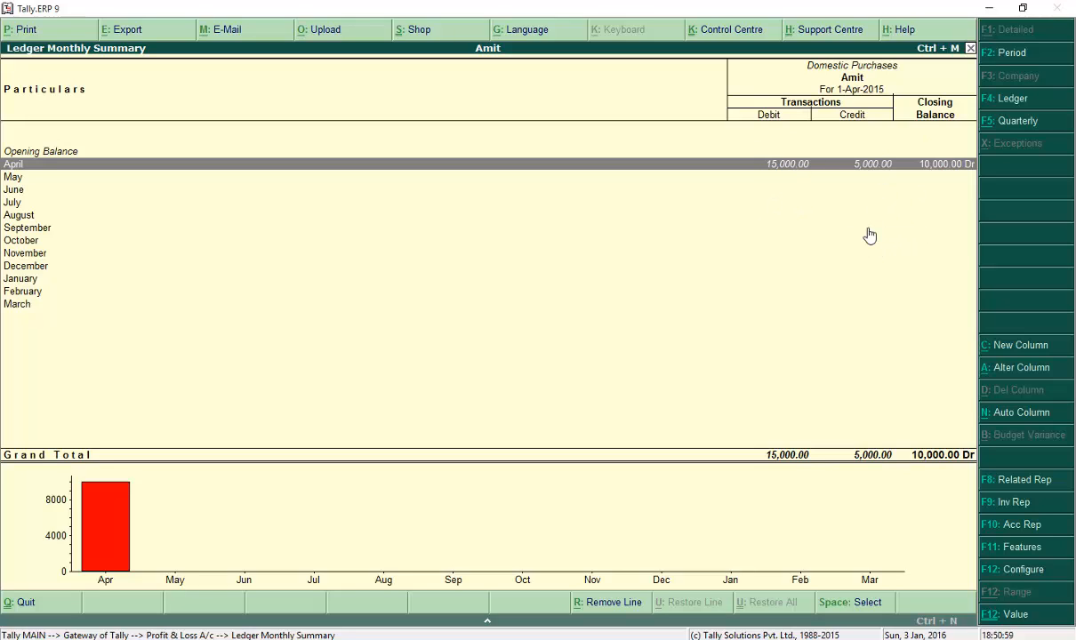
key("Return")
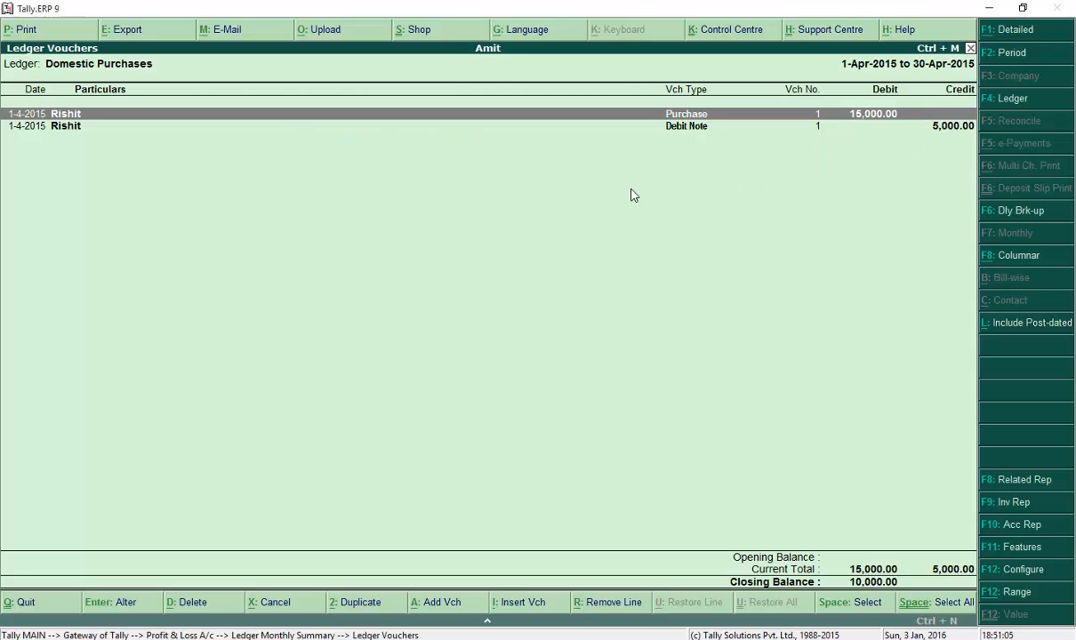
key("Down")
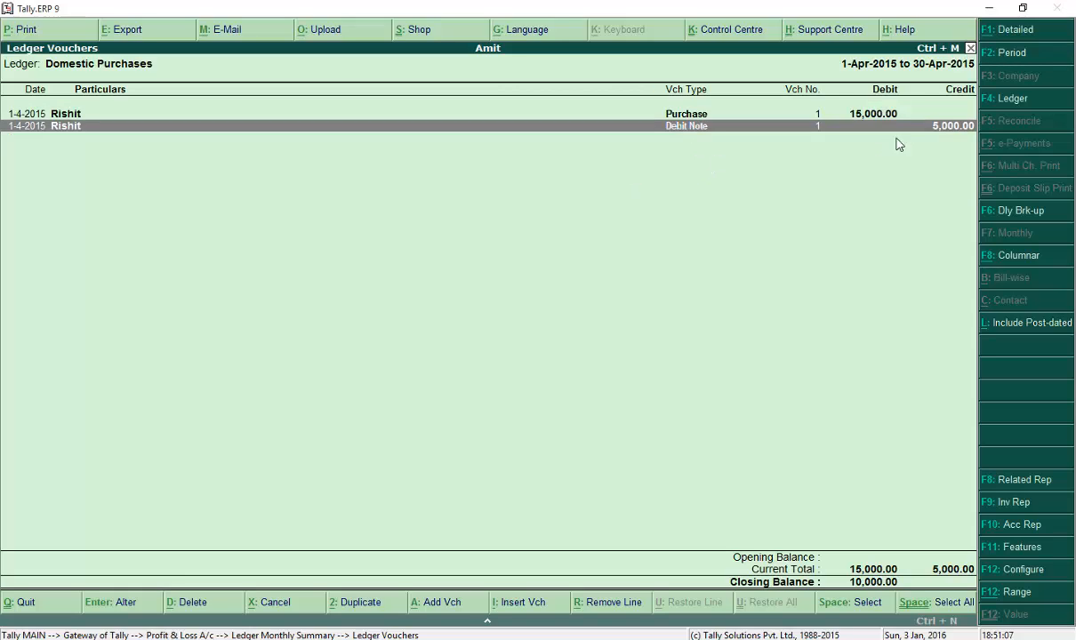